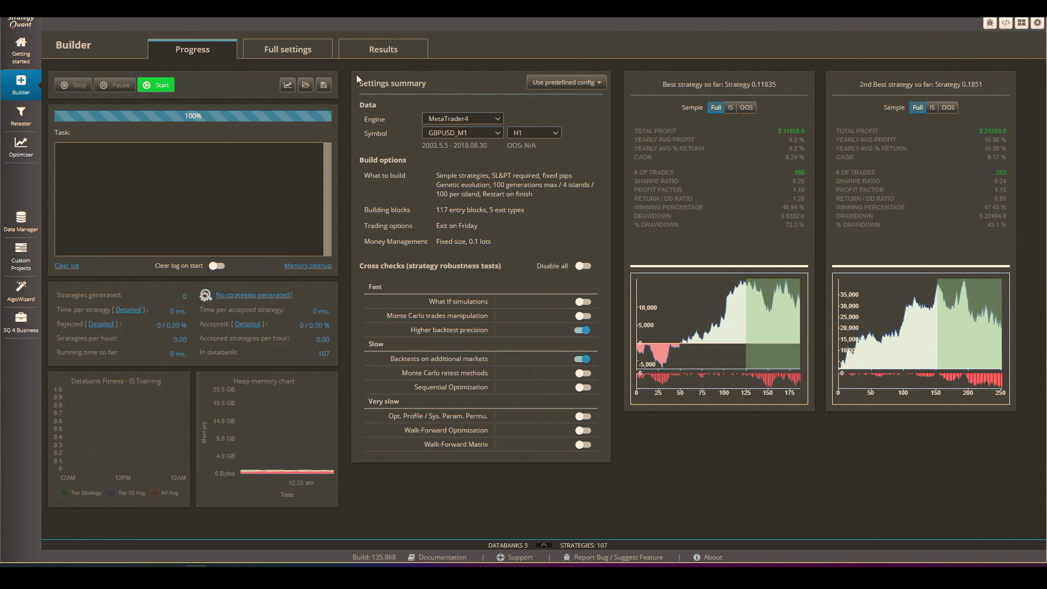
Look over the Builder, Retester, Optimizer and Custom Projects modules, including the project options for GBPUSD - H1 Simple
{"action": "left_click", "coordinate": [288, 49]}
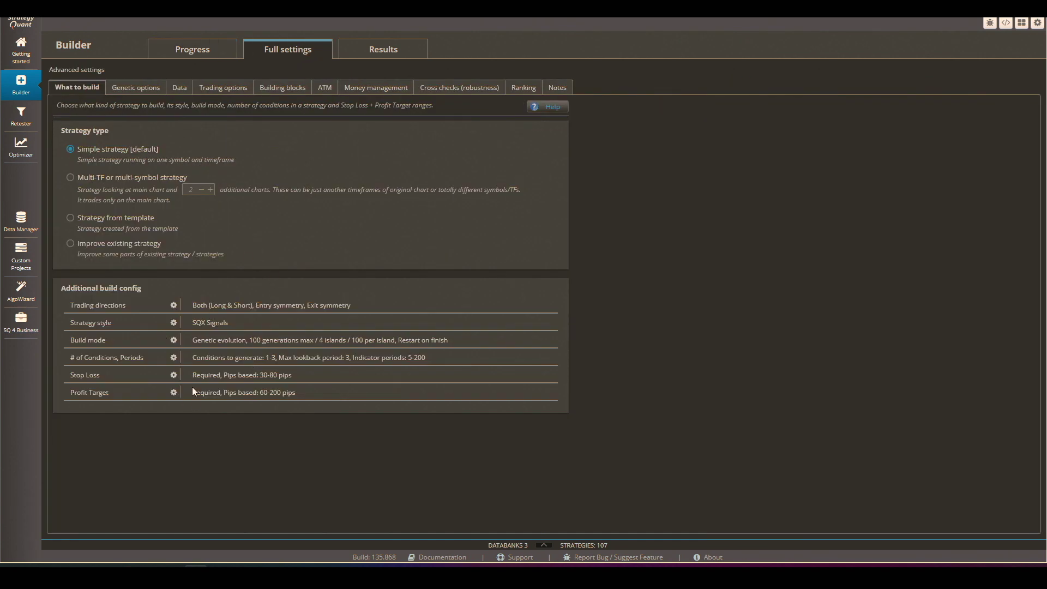
{"action": "left_click", "coordinate": [199, 49]}
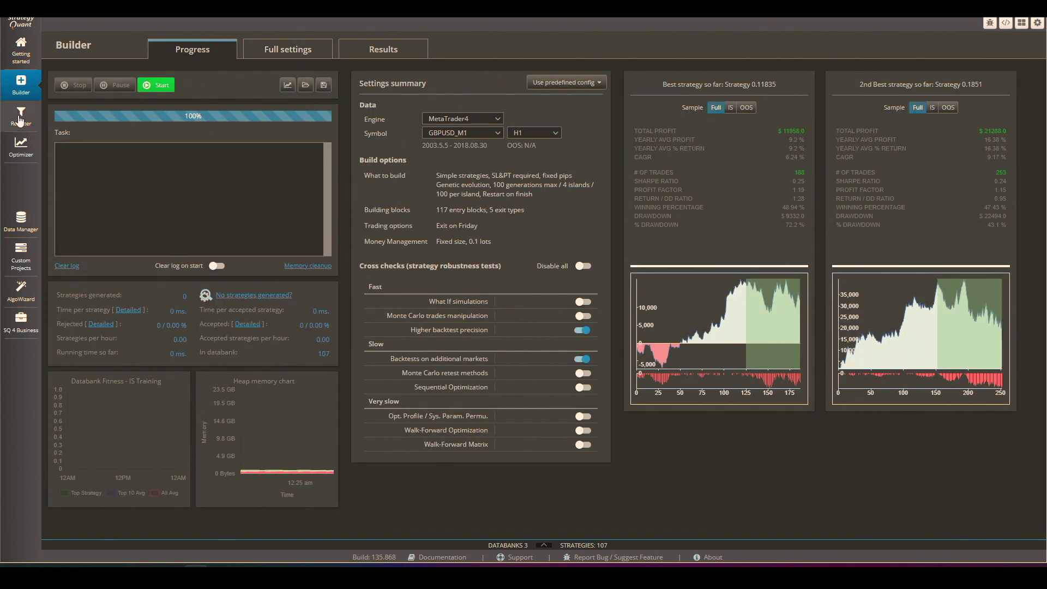
{"action": "left_click", "coordinate": [20, 117]}
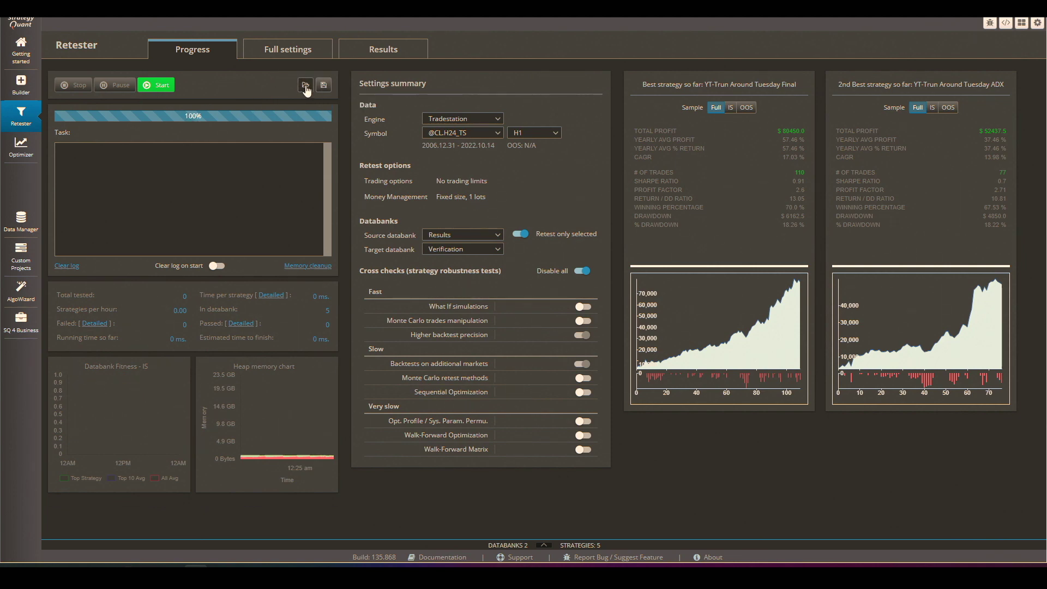
{"action": "left_click", "coordinate": [21, 146]}
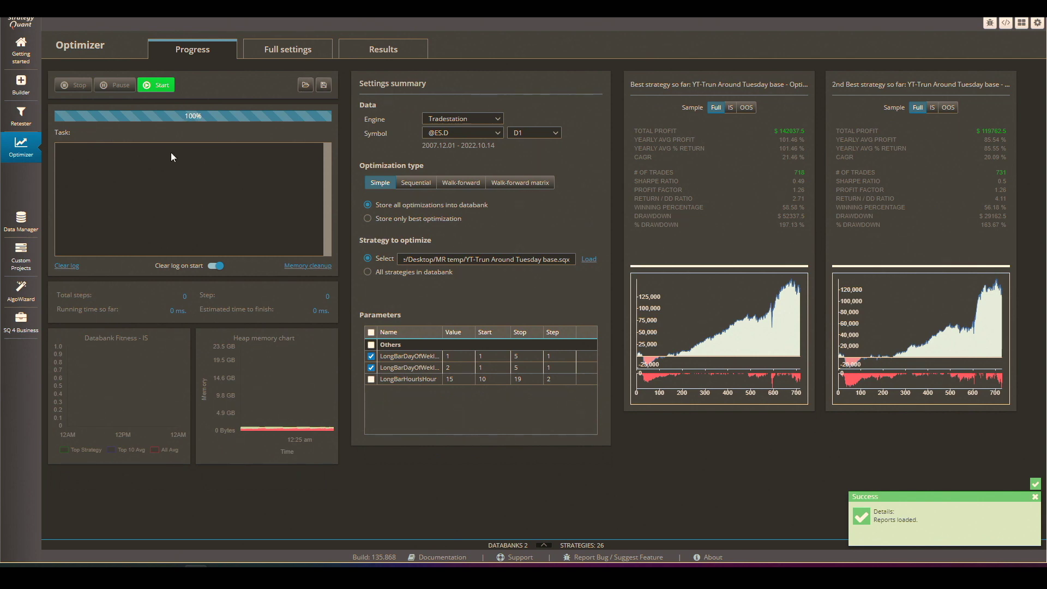
{"action": "left_click", "coordinate": [19, 265]}
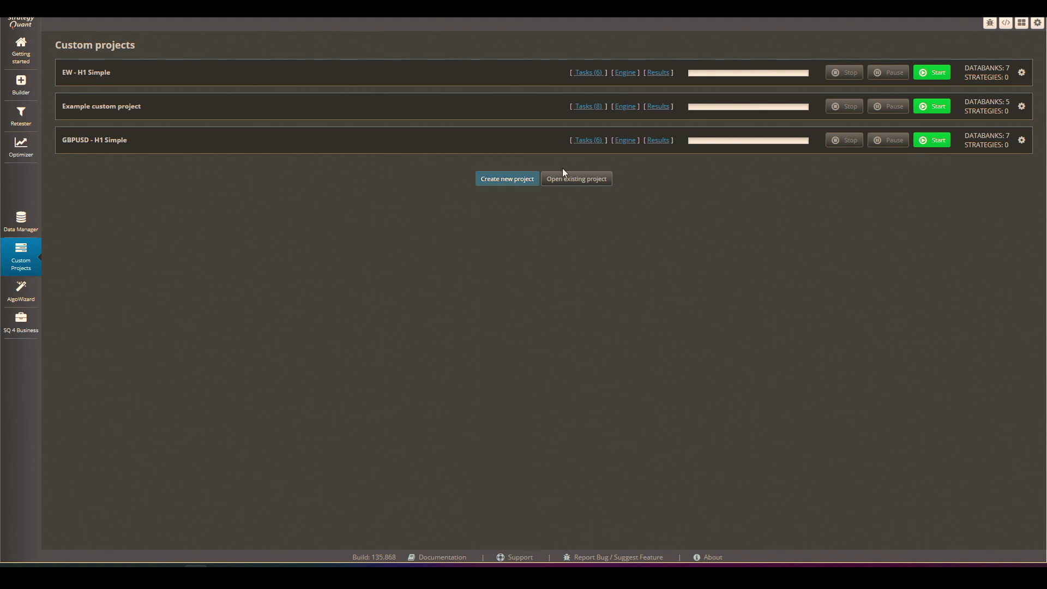
{"action": "left_click", "coordinate": [1023, 140]}
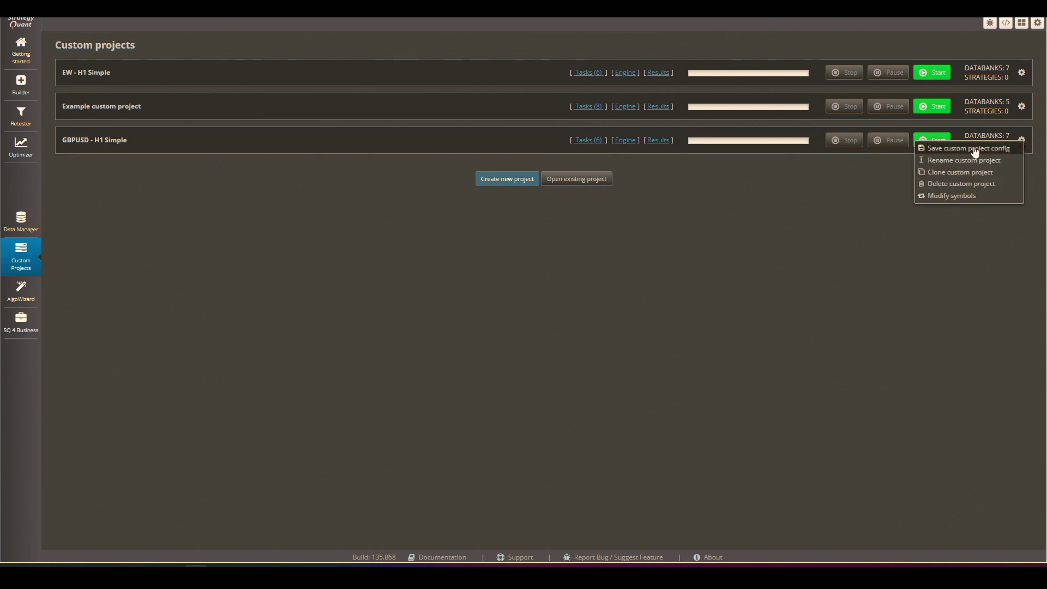
{"action": "left_click", "coordinate": [764, 181]}
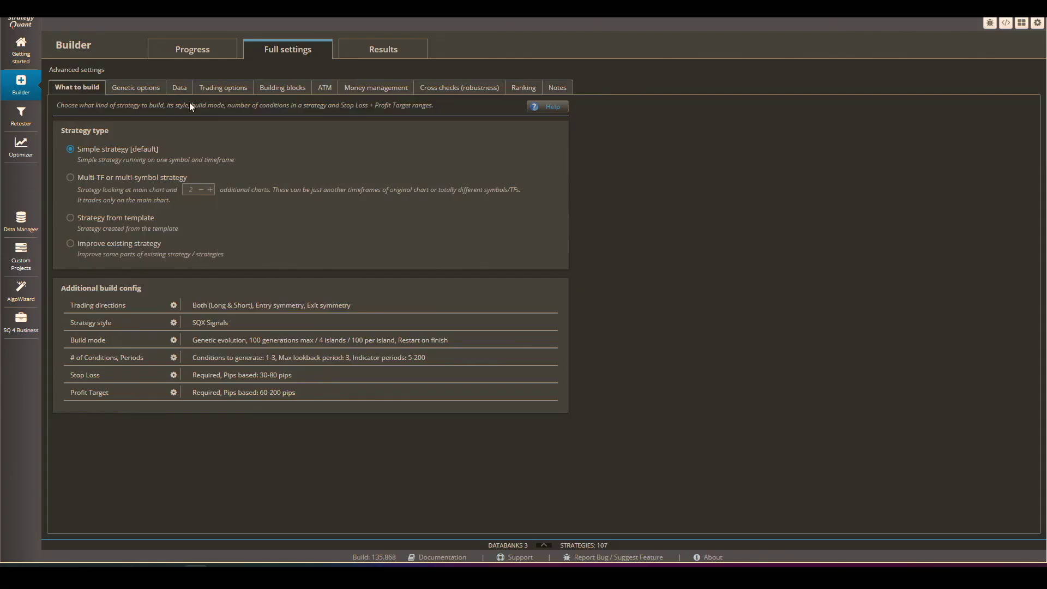
Restrict the Builder's building blocks to the ADX signals, without indicators or stop/limit entry blocks, and save the block settings to a file
{"action": "left_click", "coordinate": [277, 89]}
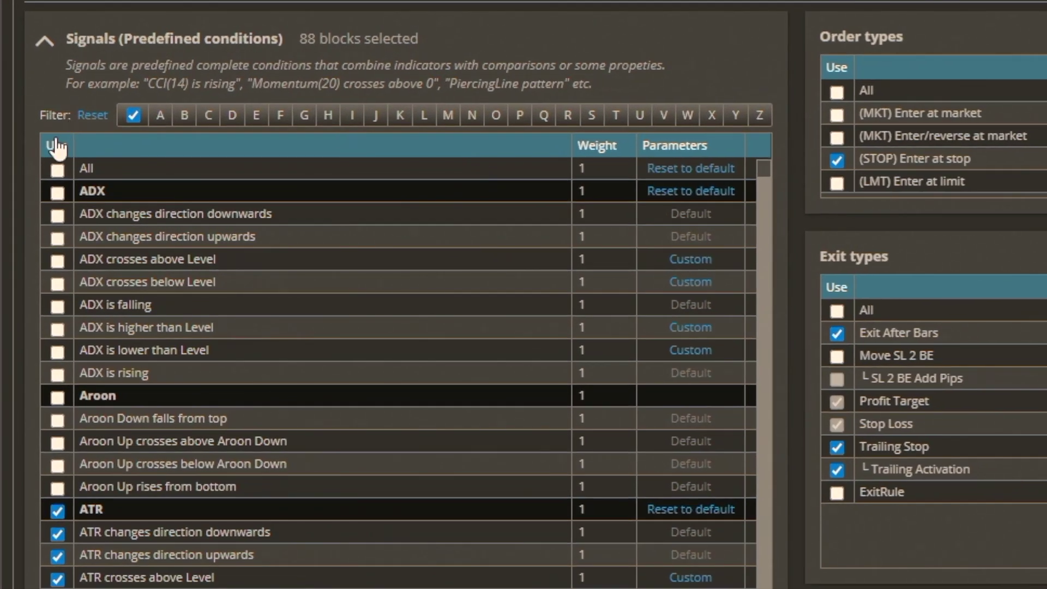
{"action": "left_click", "coordinate": [57, 168]}
{"action": "left_click", "coordinate": [57, 168]}
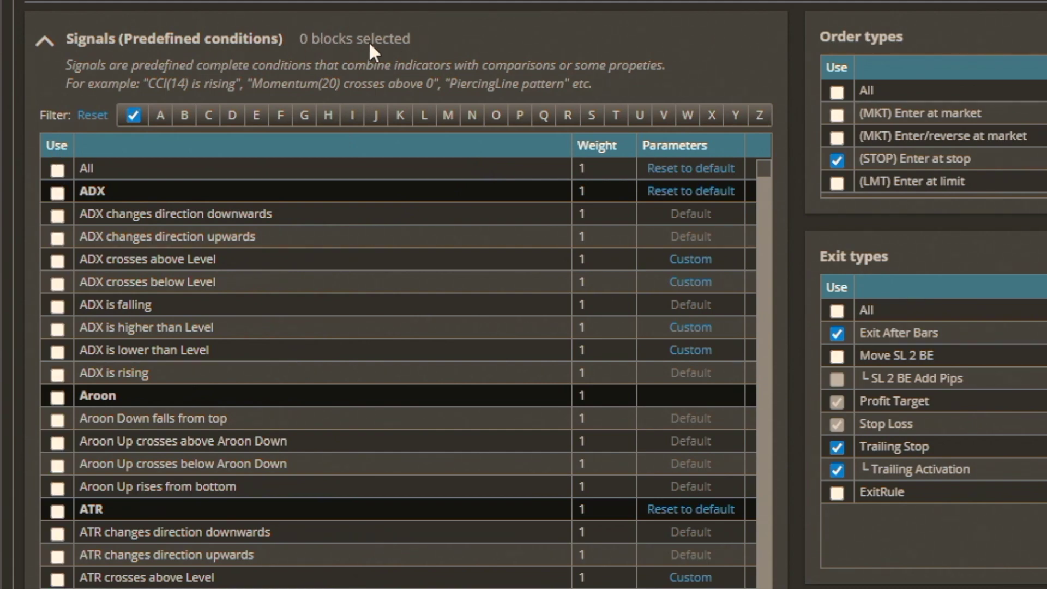
{"action": "left_click", "coordinate": [58, 192]}
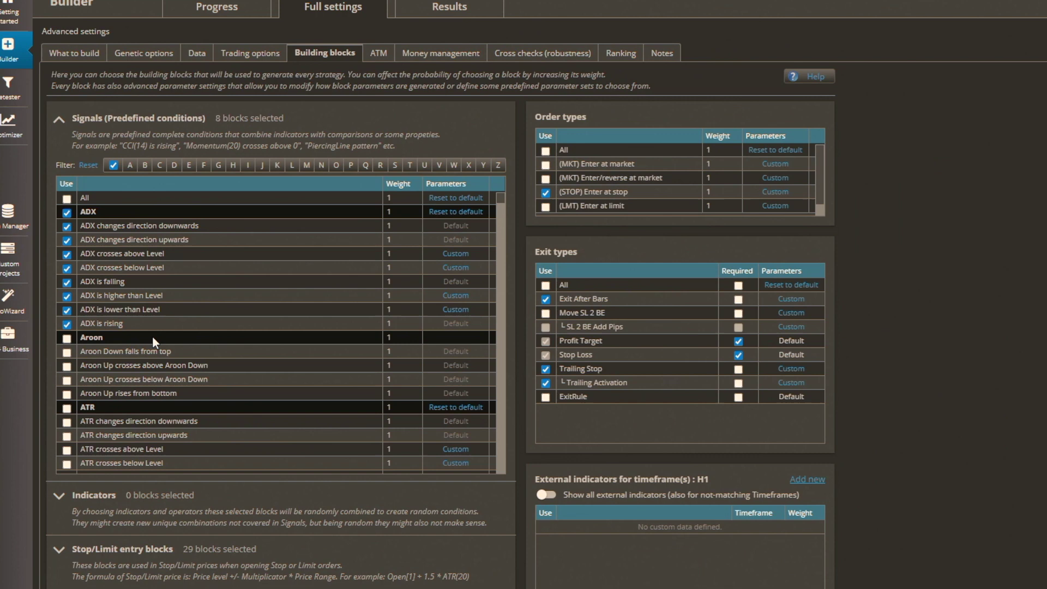
{"action": "left_click", "coordinate": [225, 115]}
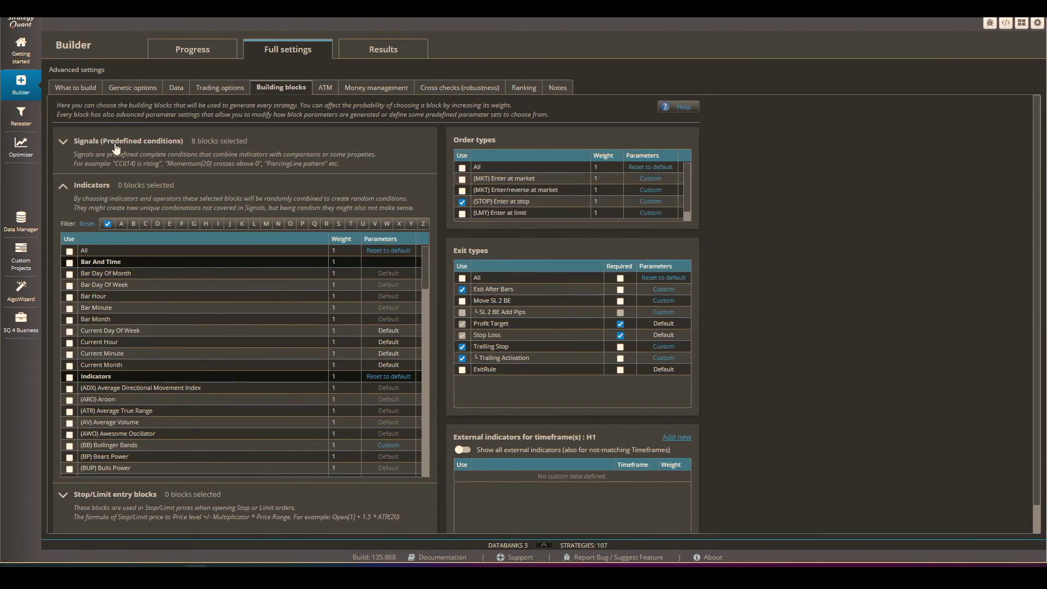
{"action": "left_click", "coordinate": [64, 143]}
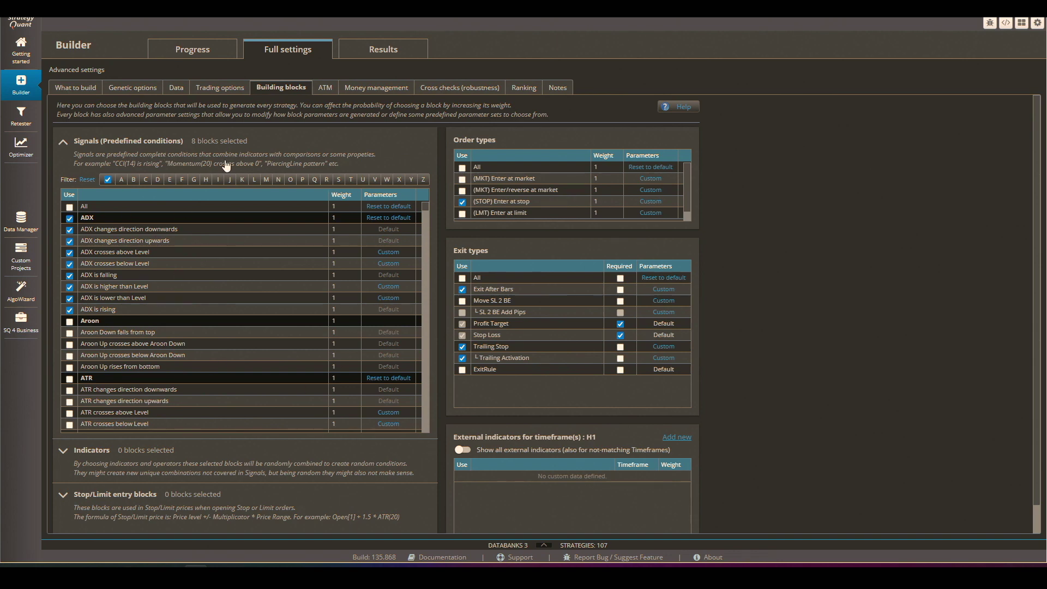
{"action": "scroll", "coordinate": [371, 257], "scroll_direction": "down", "scroll_amount": 10}
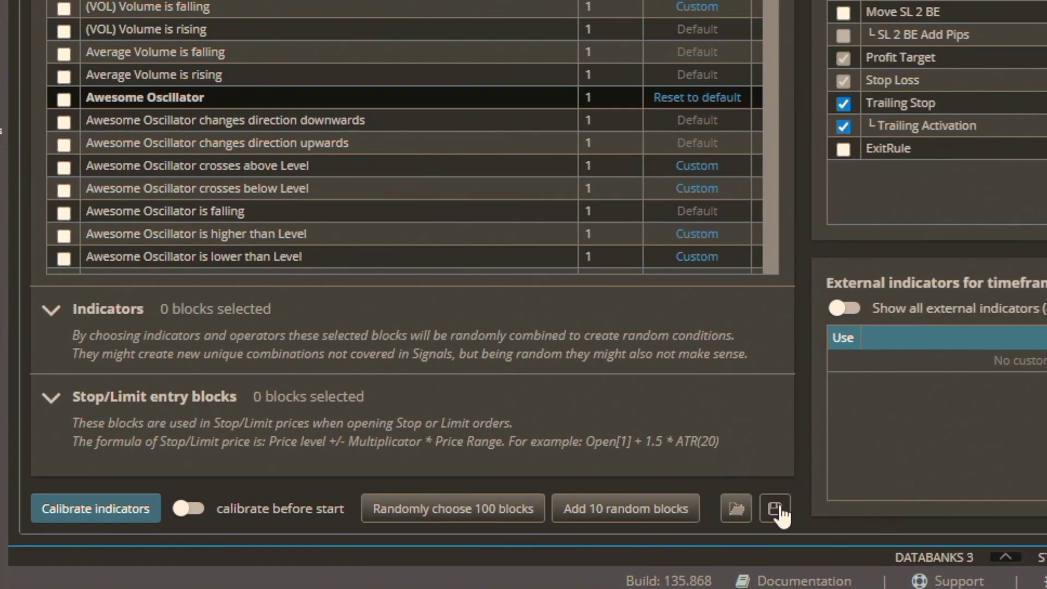
{"action": "left_click", "coordinate": [777, 517]}
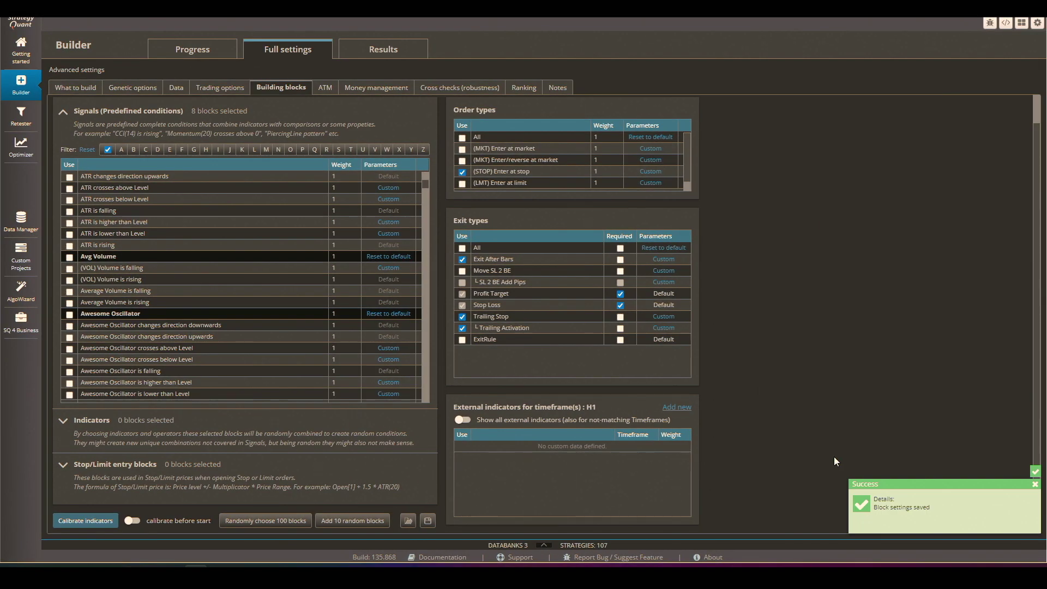
Randomly choose 100 building blocks for the Builder and add 10 more random blocks
{"action": "left_click", "coordinate": [254, 520]}
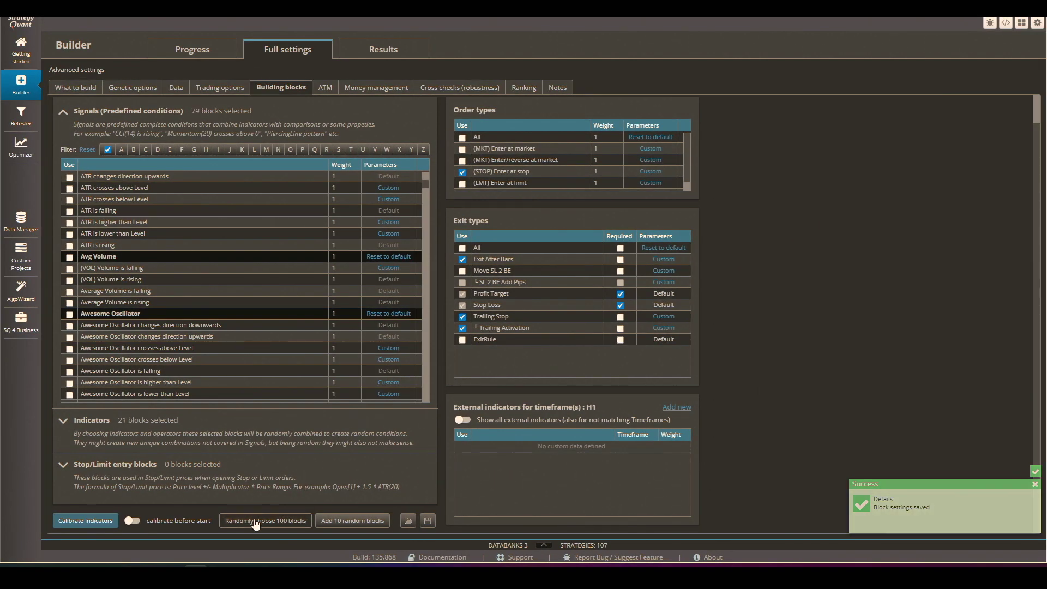
{"action": "left_click", "coordinate": [343, 522]}
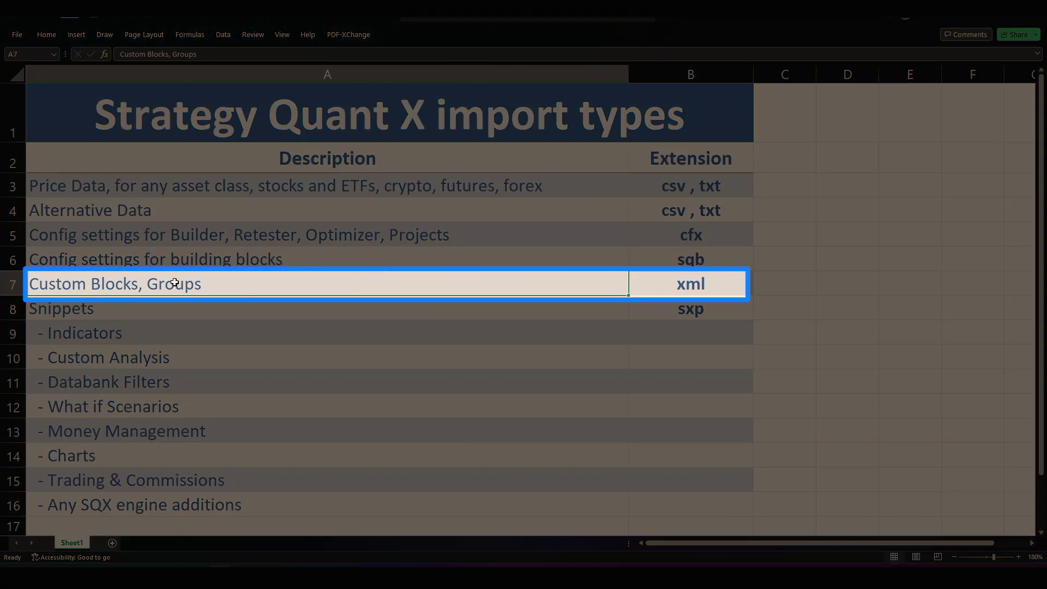
Review the StatOasis candlestick download page in the browser and the two candlestick XML files in the Csutom Blocks & Group folder
{"action": "left_click", "coordinate": [649, 281]}
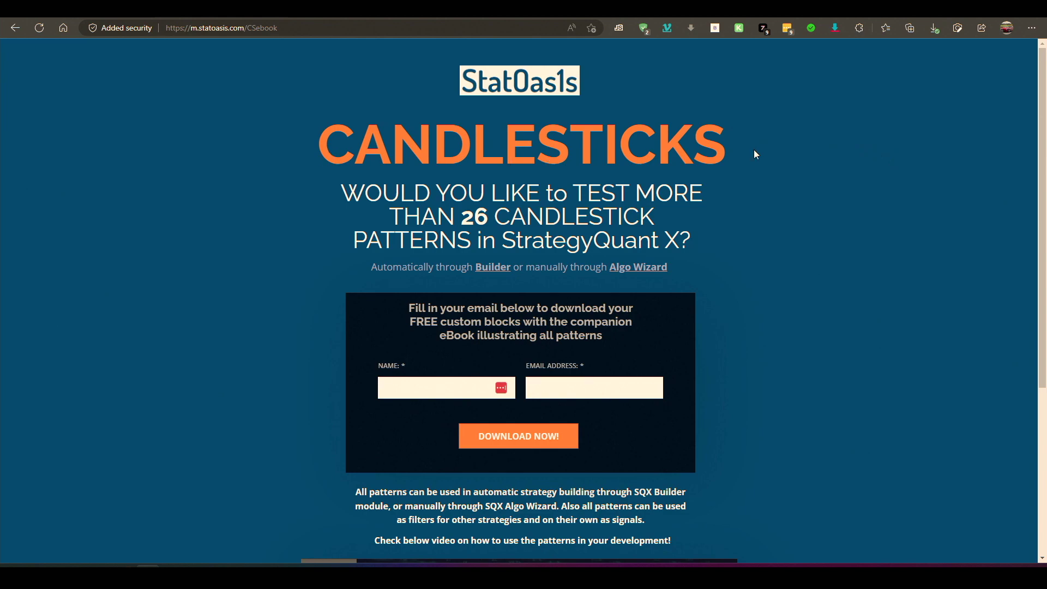
{"action": "scroll", "coordinate": [751, 212], "scroll_direction": "down", "scroll_amount": 5}
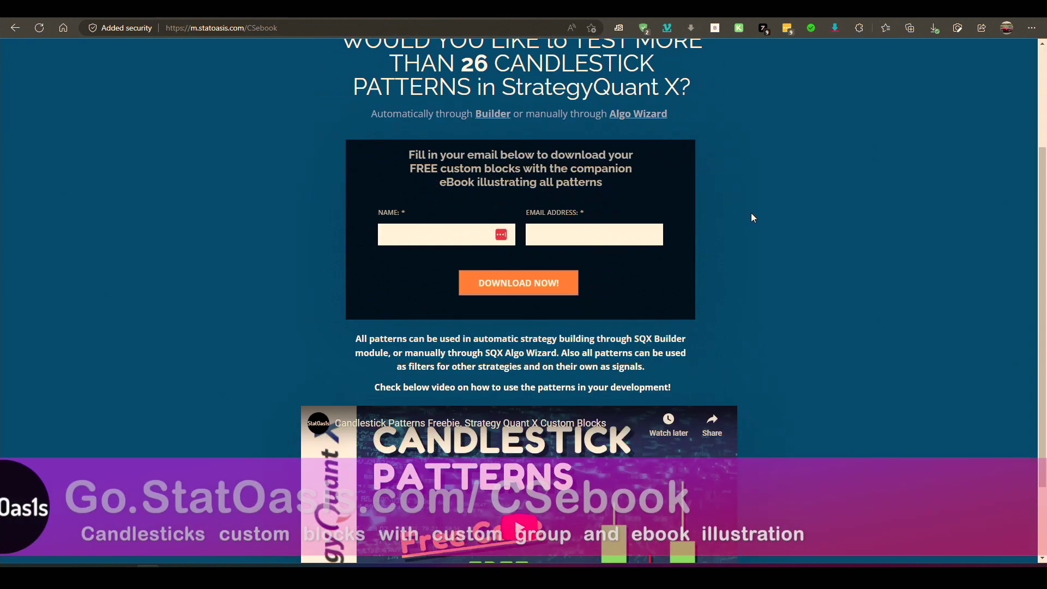
{"action": "scroll", "coordinate": [752, 217], "scroll_direction": "up", "scroll_amount": 2}
{"action": "scroll", "coordinate": [751, 217], "scroll_direction": "up", "scroll_amount": 2}
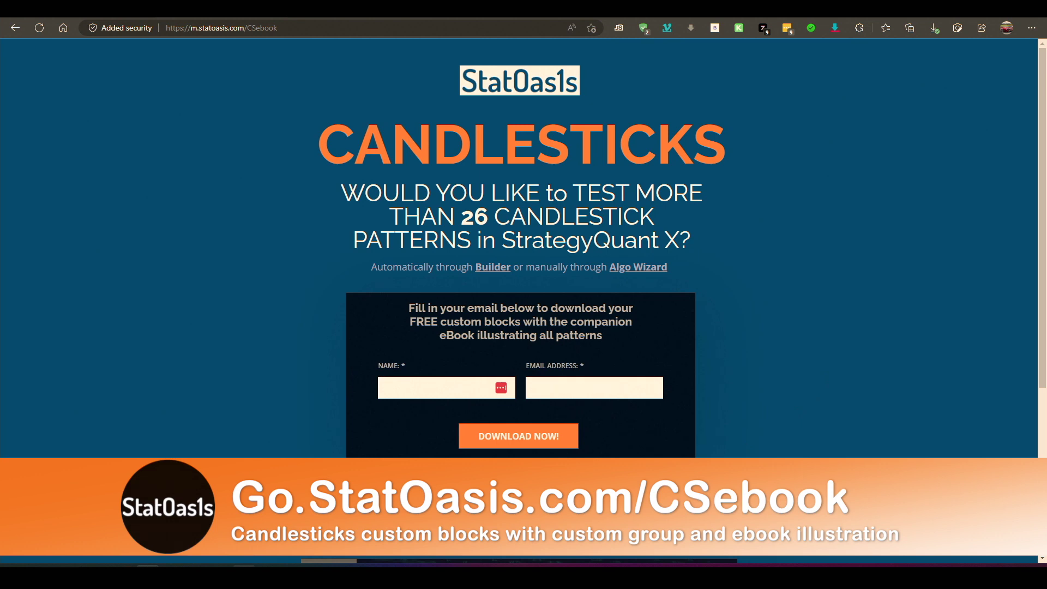
{"action": "key", "text": "alt+Tab"}
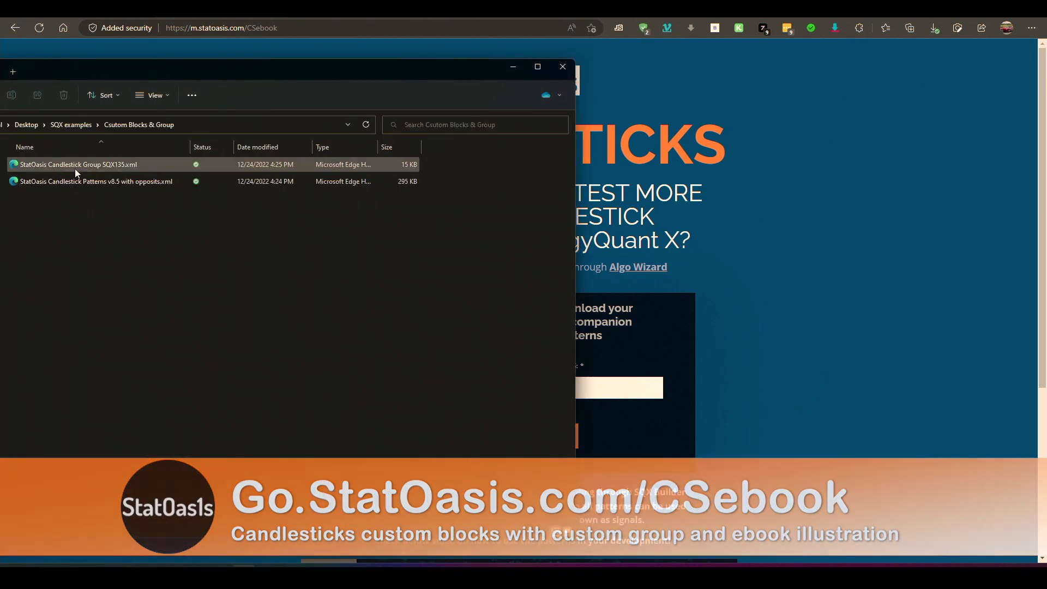
{"action": "left_click", "coordinate": [71, 181]}
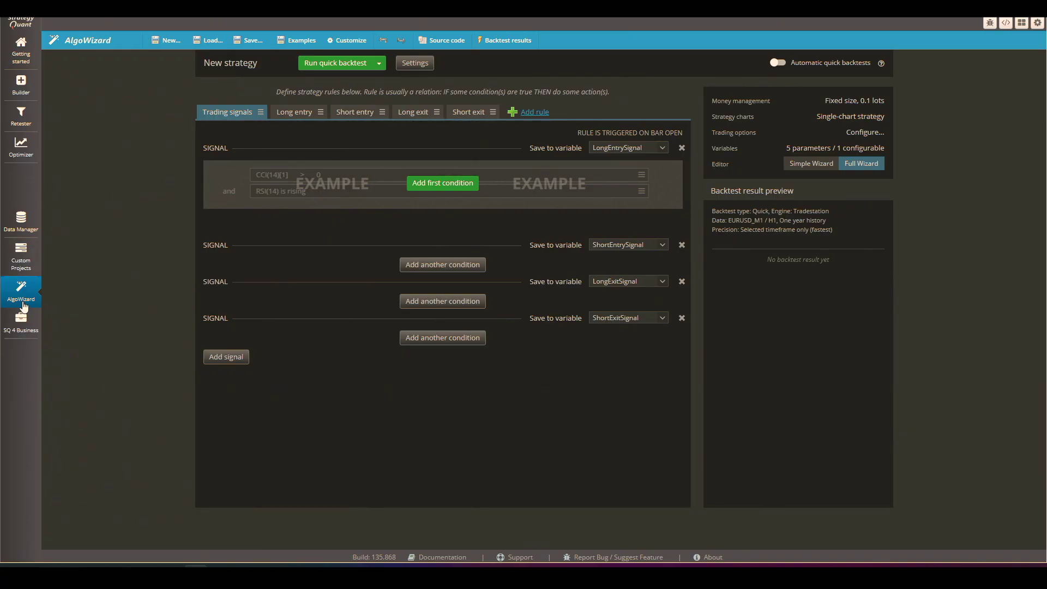
In StrategyQuant X, open AlgoWizard's custom blocks and load StatOasis Candlestick Patterns v8.5 with opposites.xml for import
{"action": "left_click", "coordinate": [338, 41]}
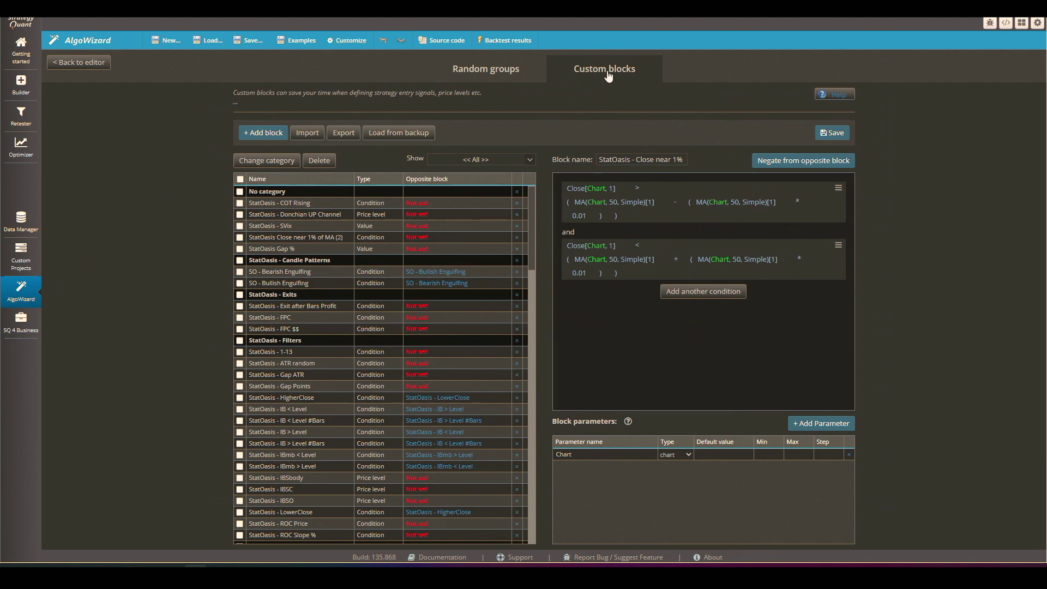
{"action": "scroll", "coordinate": [349, 353], "scroll_direction": "down", "scroll_amount": 4}
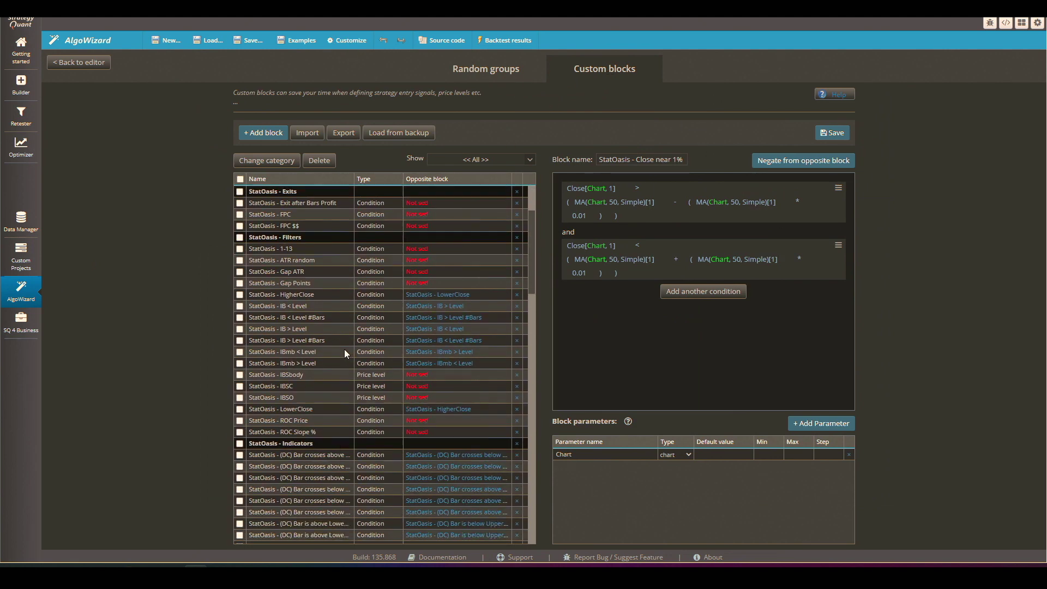
{"action": "scroll", "coordinate": [344, 354], "scroll_direction": "down", "scroll_amount": 1}
{"action": "scroll", "coordinate": [324, 354], "scroll_direction": "up", "scroll_amount": 1}
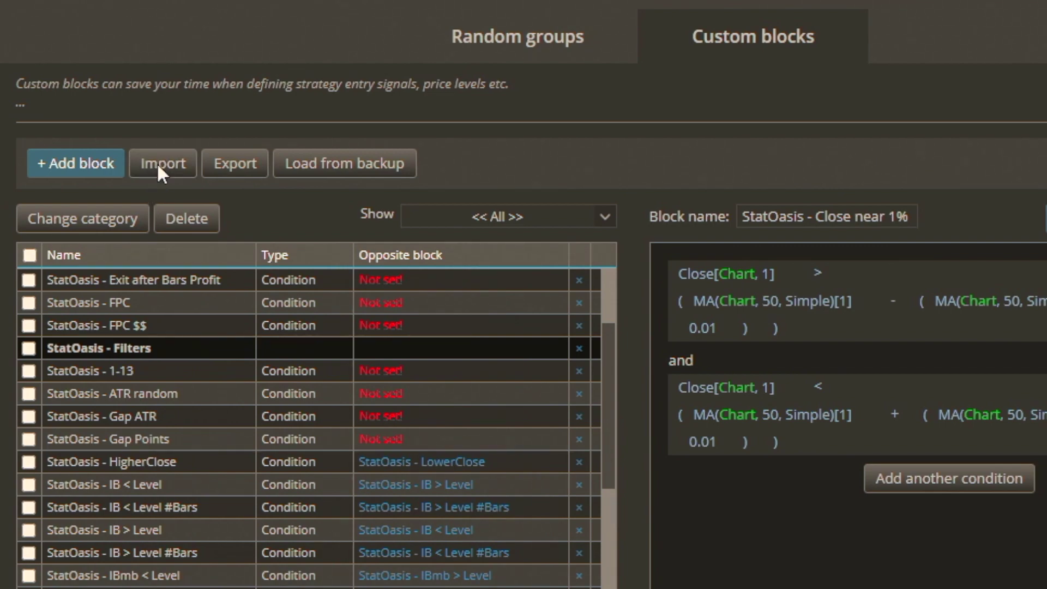
{"action": "left_click", "coordinate": [159, 164]}
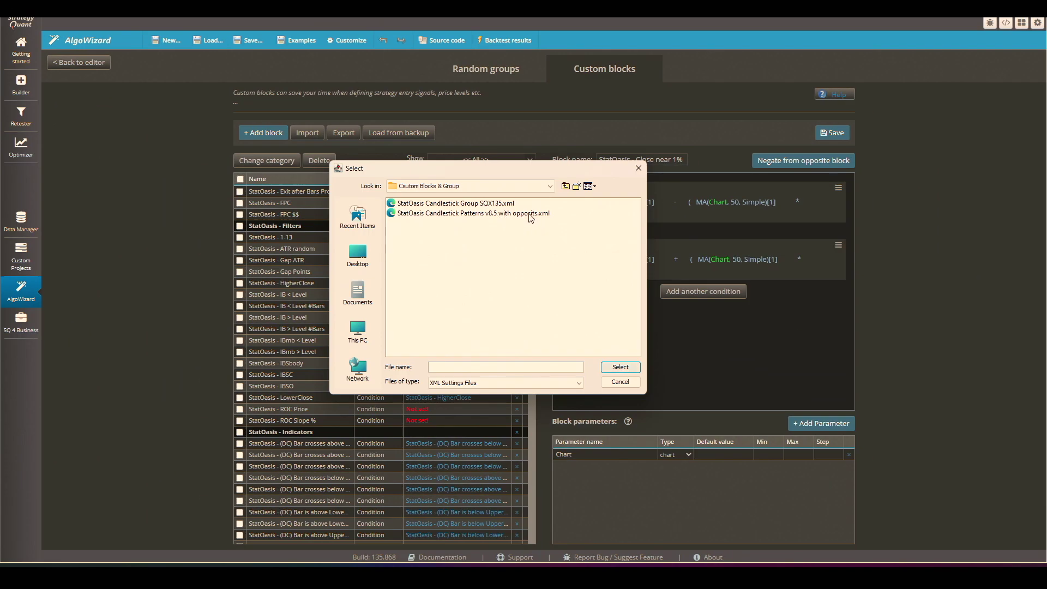
{"action": "left_click", "coordinate": [530, 216]}
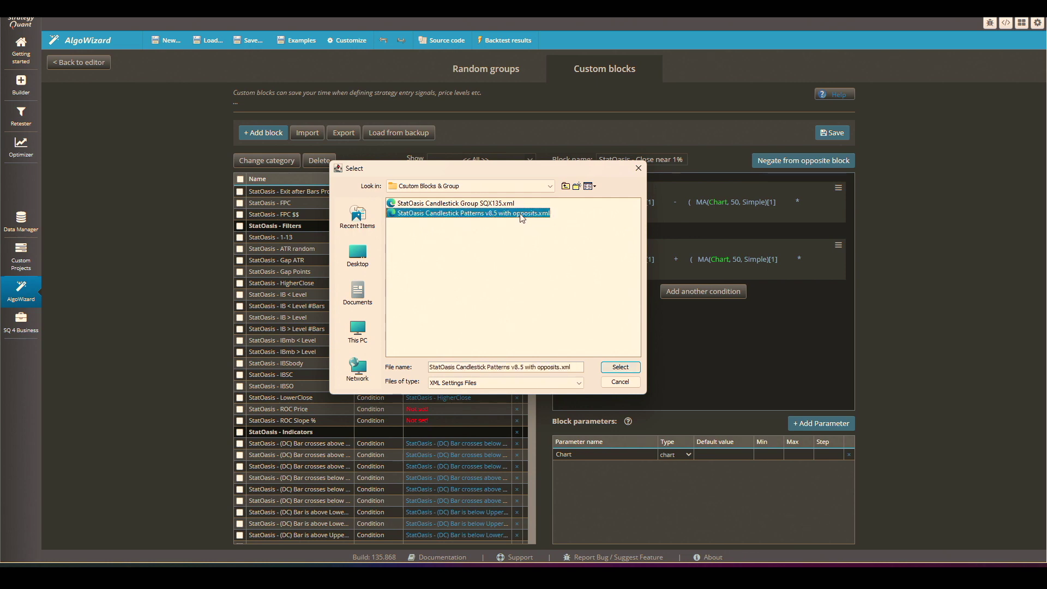
{"action": "left_click", "coordinate": [618, 369]}
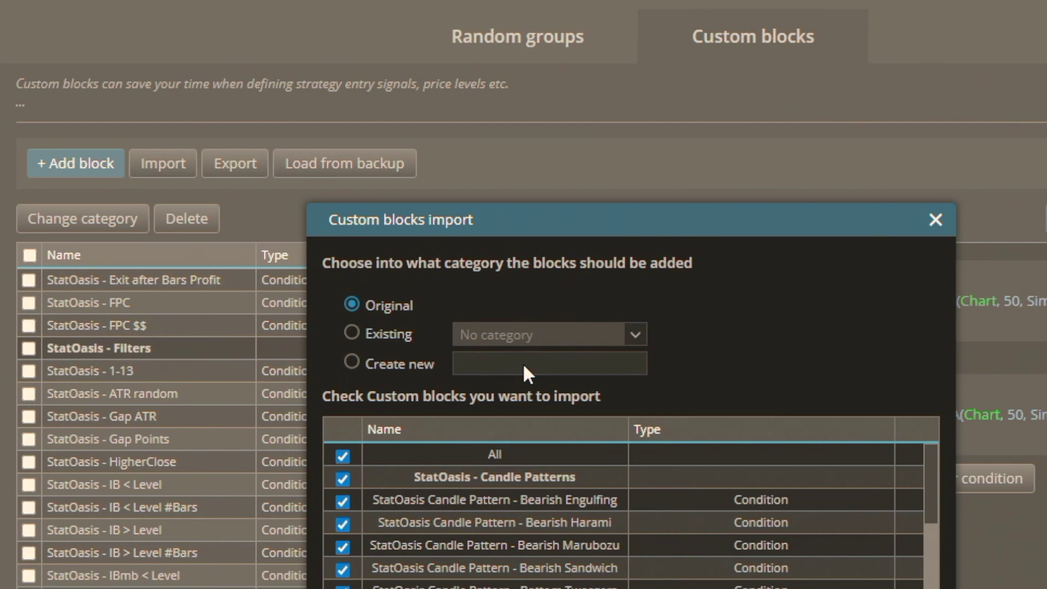
{"action": "left_click", "coordinate": [351, 333]}
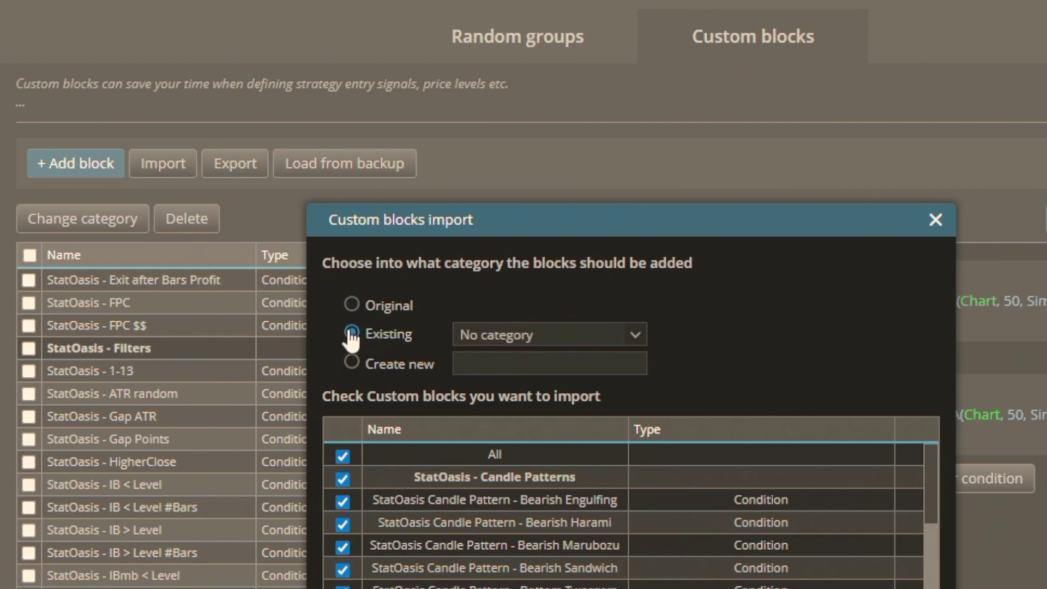
{"action": "left_click", "coordinate": [521, 338]}
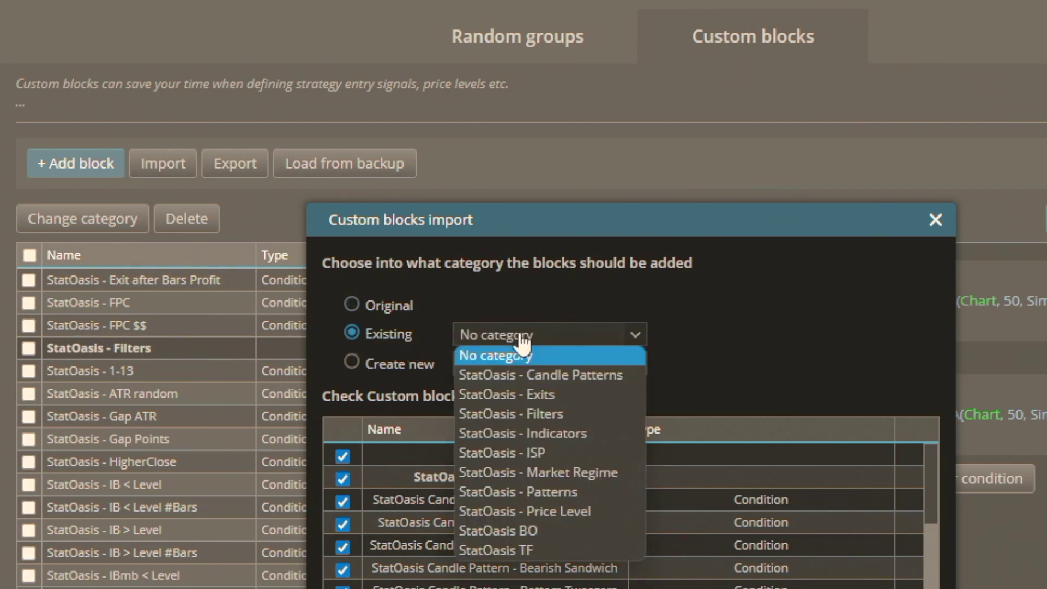
{"action": "left_click", "coordinate": [492, 356]}
{"action": "left_click", "coordinate": [354, 306]}
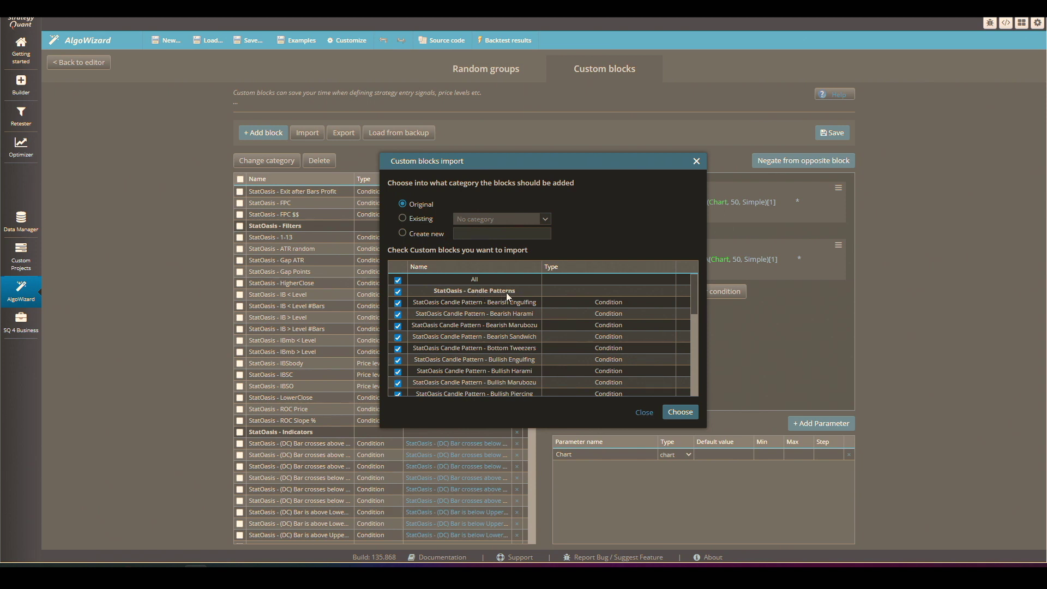
Import all the candlestick blocks into their original category and agree to create the non-existing custom blocks
{"action": "left_click", "coordinate": [674, 413]}
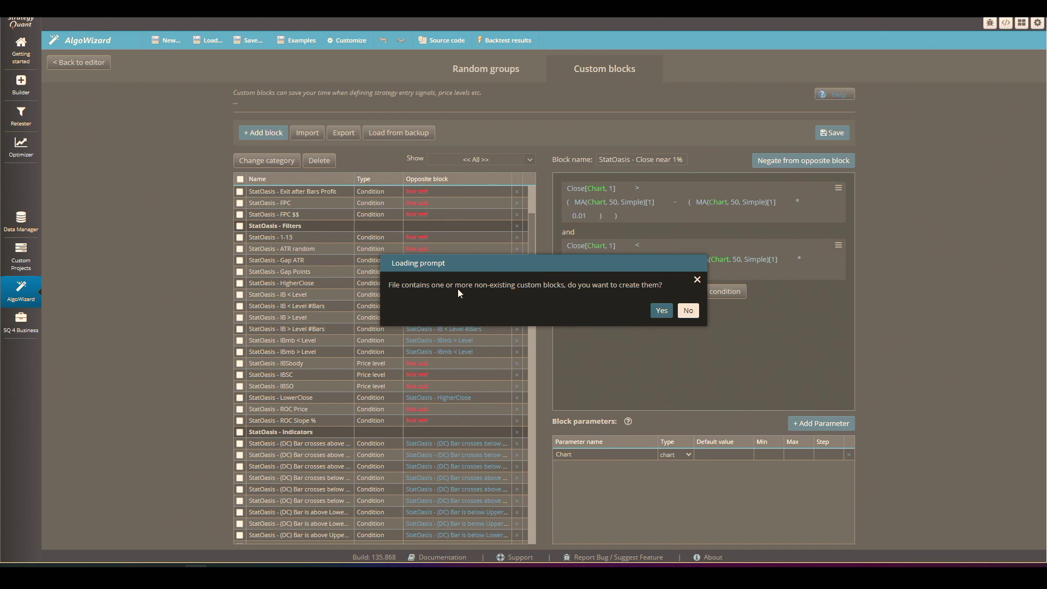
{"action": "left_click", "coordinate": [661, 310]}
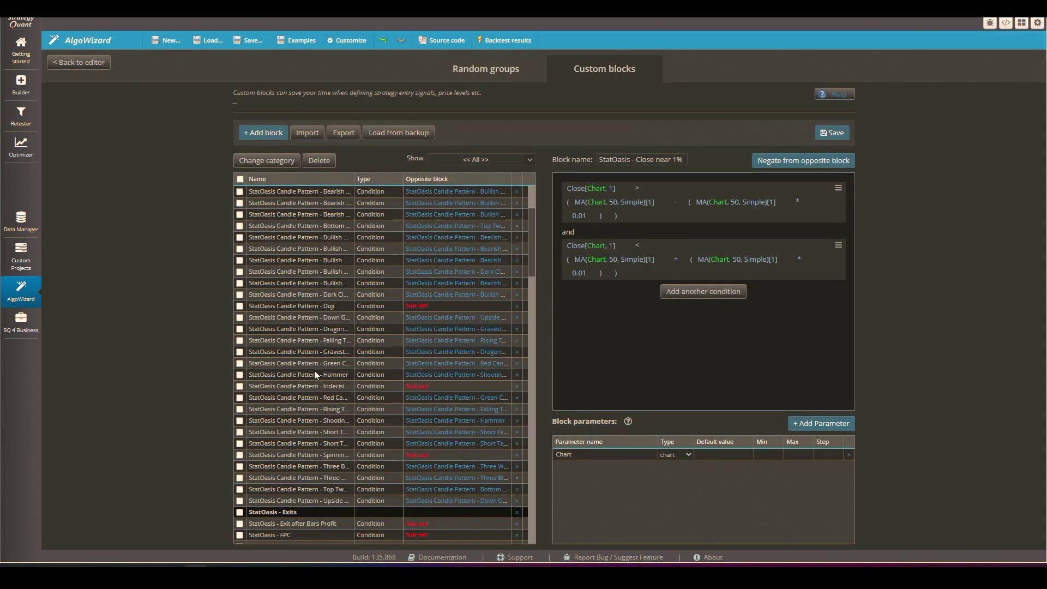
Examine the conditions of the imported StatOasis candle pattern blocks and the list of random groups
{"action": "scroll", "coordinate": [303, 270], "scroll_direction": "up", "scroll_amount": 2}
{"action": "left_click", "coordinate": [304, 270]}
{"action": "left_click", "coordinate": [297, 305]}
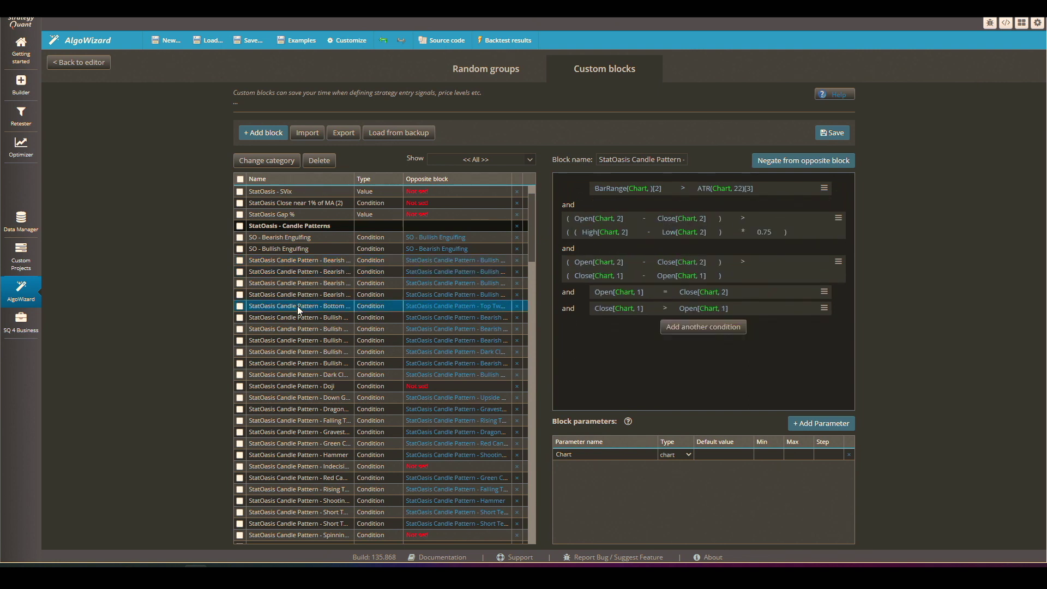
{"action": "left_click", "coordinate": [481, 76]}
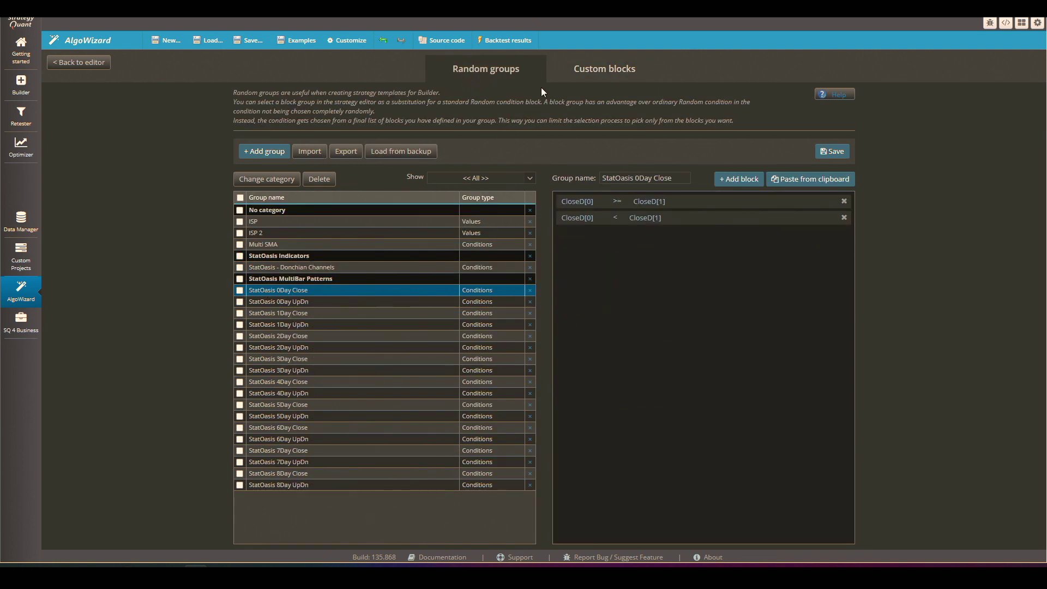
{"action": "left_click", "coordinate": [589, 72]}
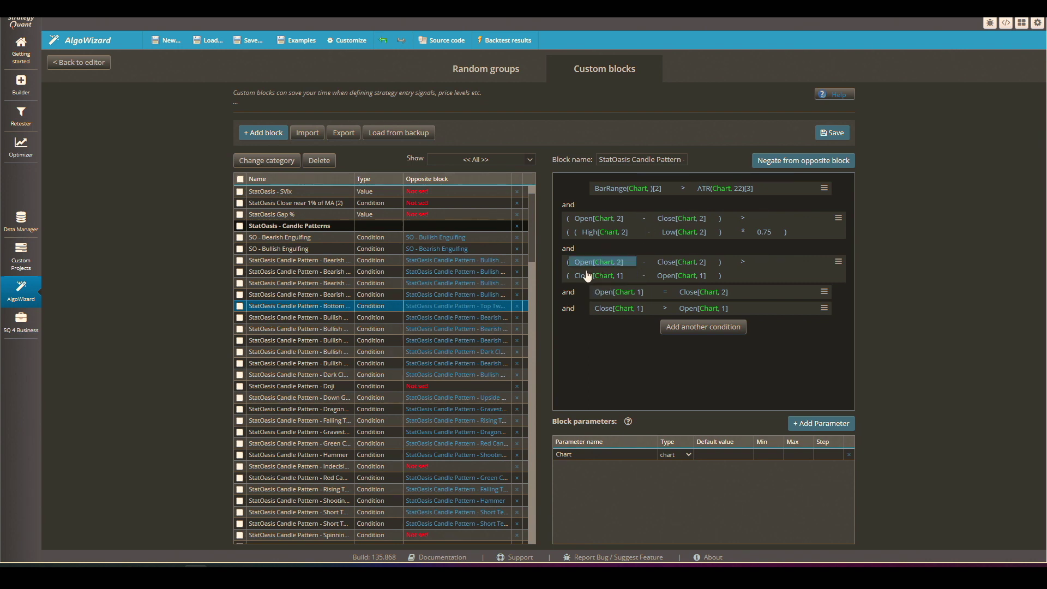
Load StatOasis Candlestick Group SQX135.xml for import into AlgoWizard's random groups
{"action": "left_click", "coordinate": [476, 71]}
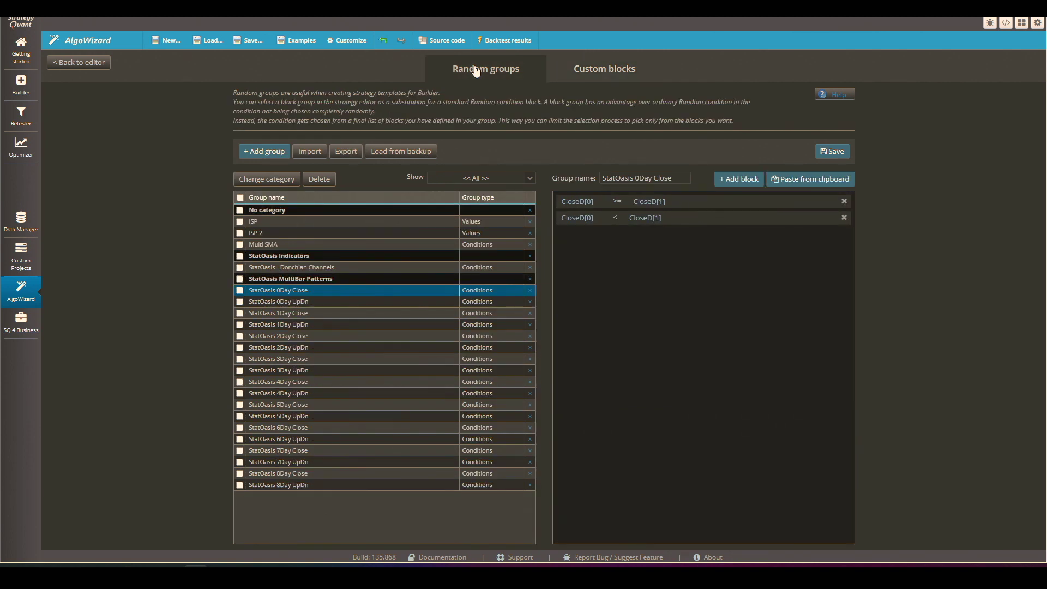
{"action": "left_click", "coordinate": [308, 153]}
{"action": "left_click", "coordinate": [446, 189]}
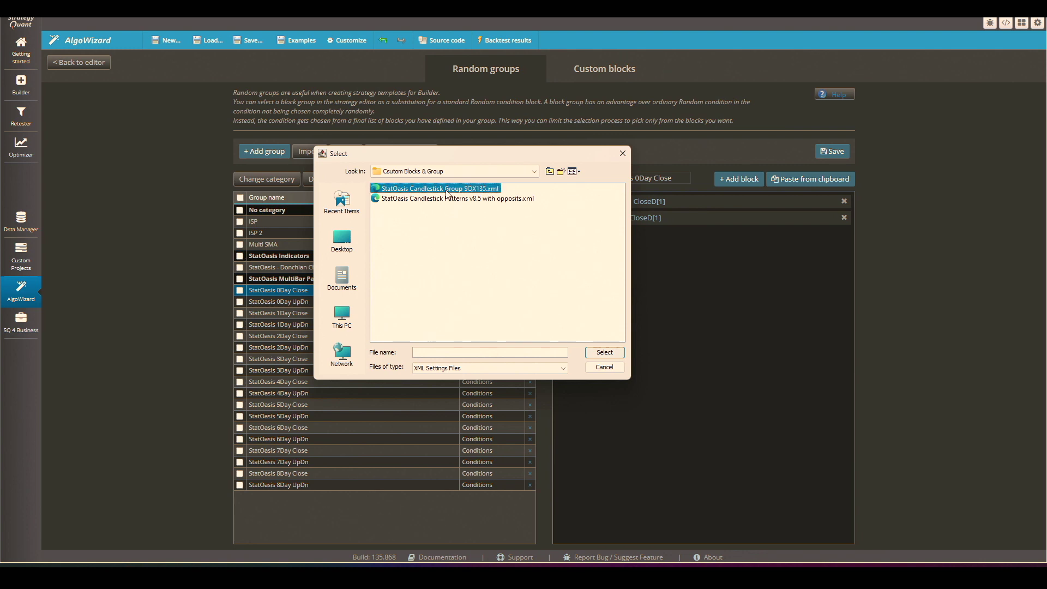
{"action": "left_click", "coordinate": [598, 353]}
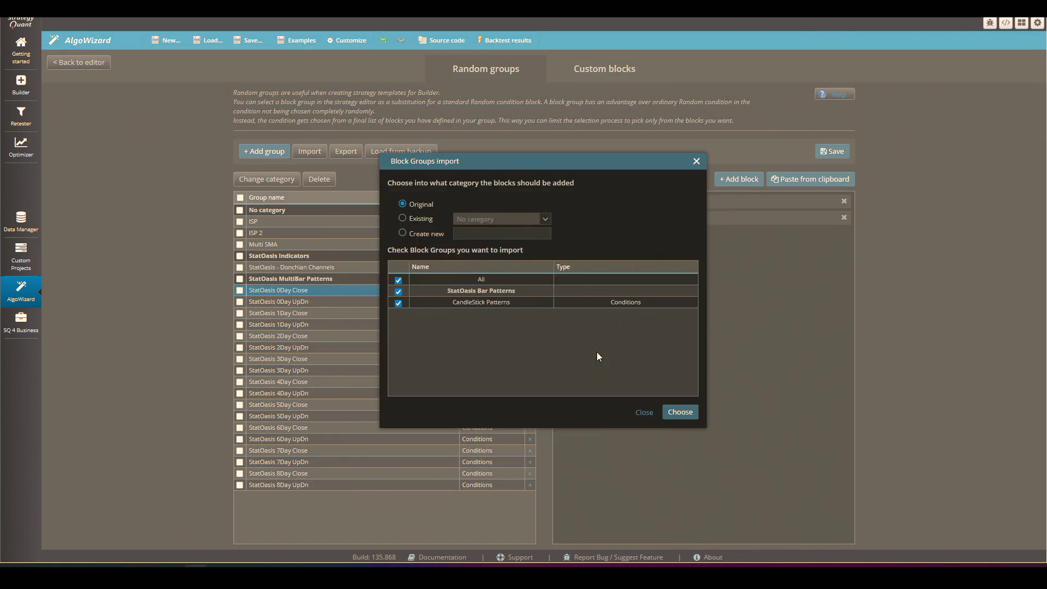
Import the CandleStick Patterns block group into its original category and save the random groups
{"action": "left_click", "coordinate": [407, 220]}
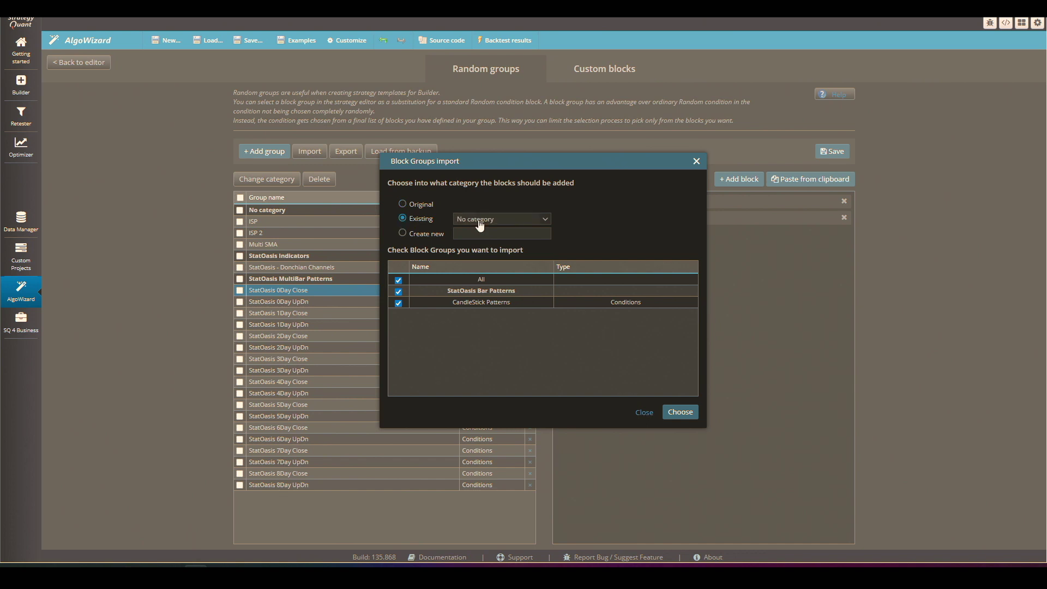
{"action": "left_click", "coordinate": [405, 236]}
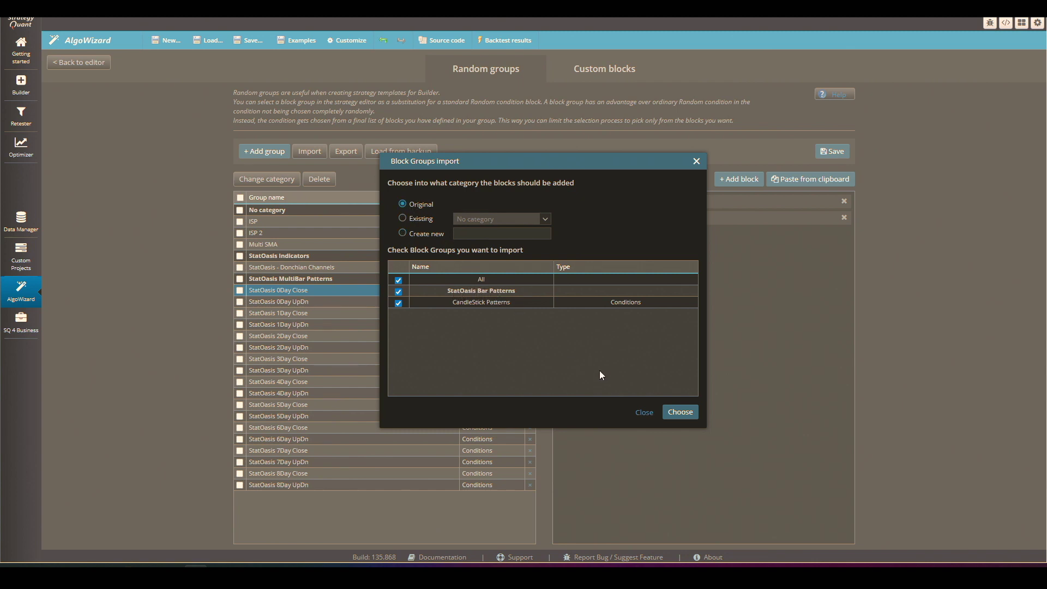
{"action": "left_click", "coordinate": [679, 412]}
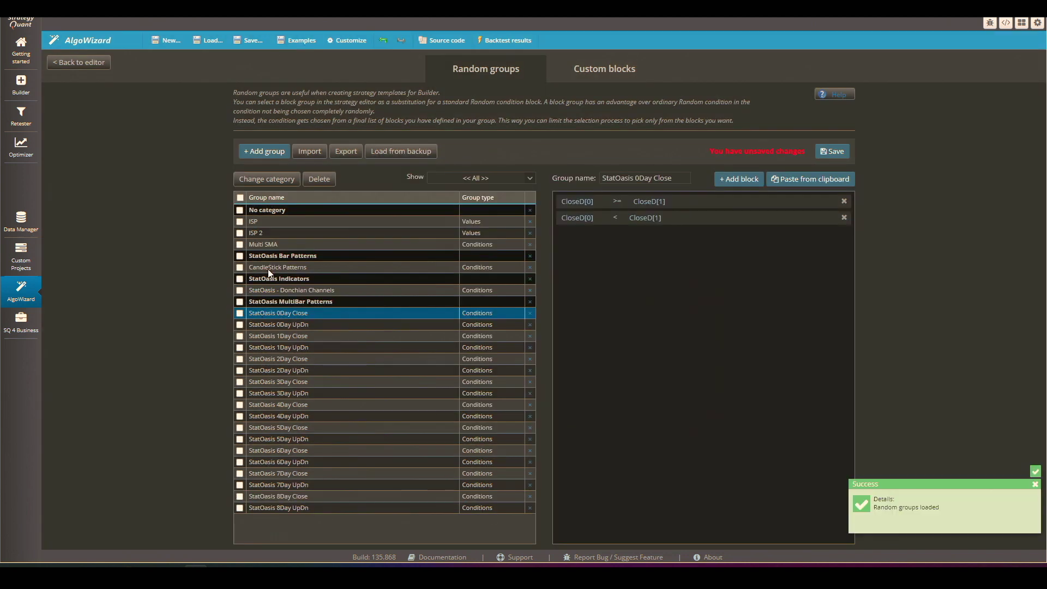
{"action": "left_click", "coordinate": [287, 268]}
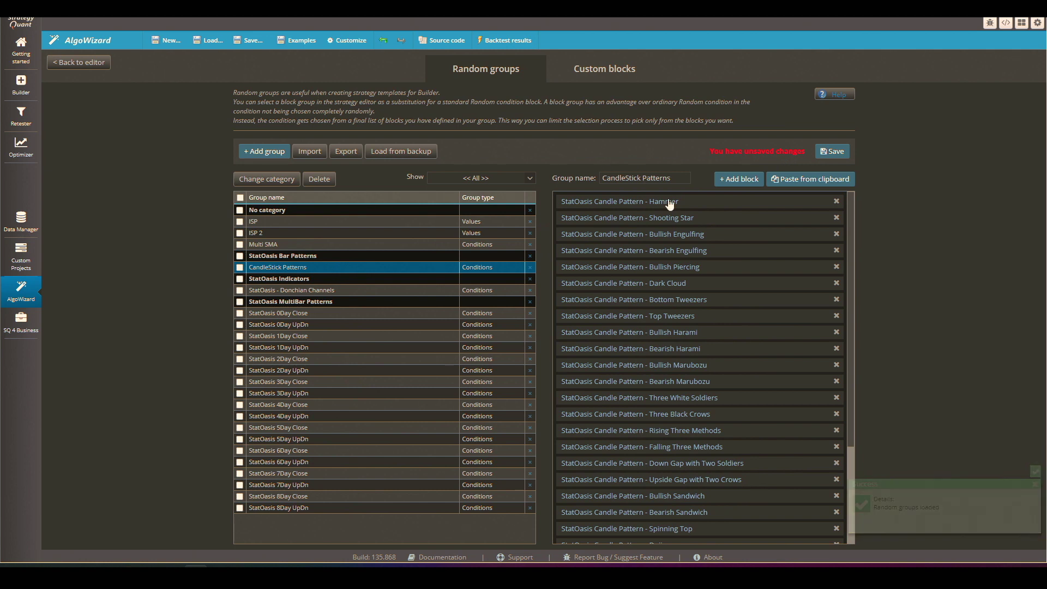
{"action": "left_click", "coordinate": [831, 151]}
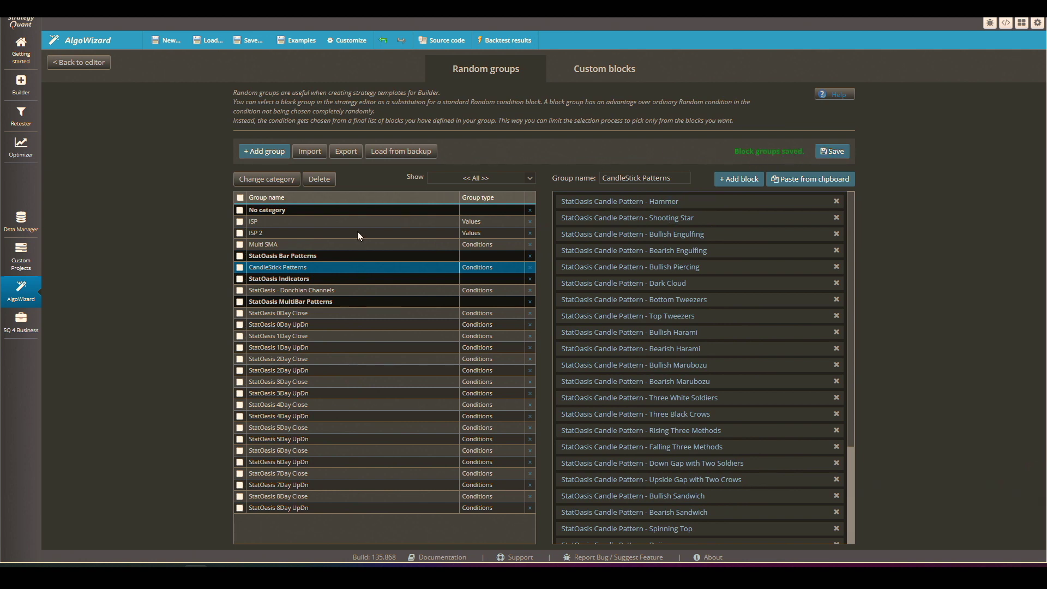
Review the blocks in the CandleStick Patterns random group and compare them with the StatOasis candle patterns among the custom blocks
{"action": "scroll", "coordinate": [658, 387], "scroll_direction": "down", "scroll_amount": 1}
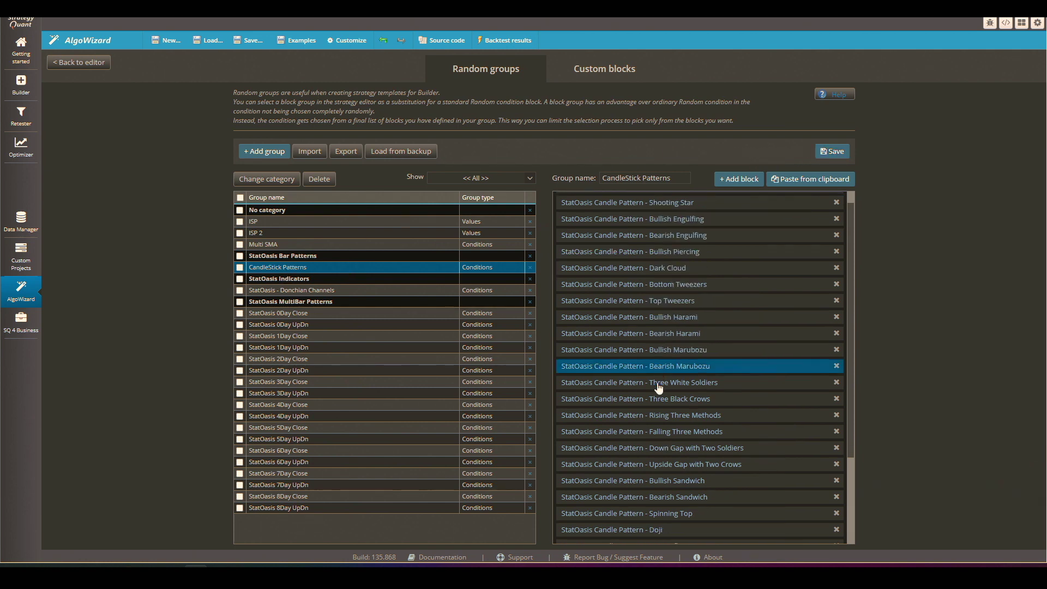
{"action": "scroll", "coordinate": [660, 393], "scroll_direction": "up", "scroll_amount": 2}
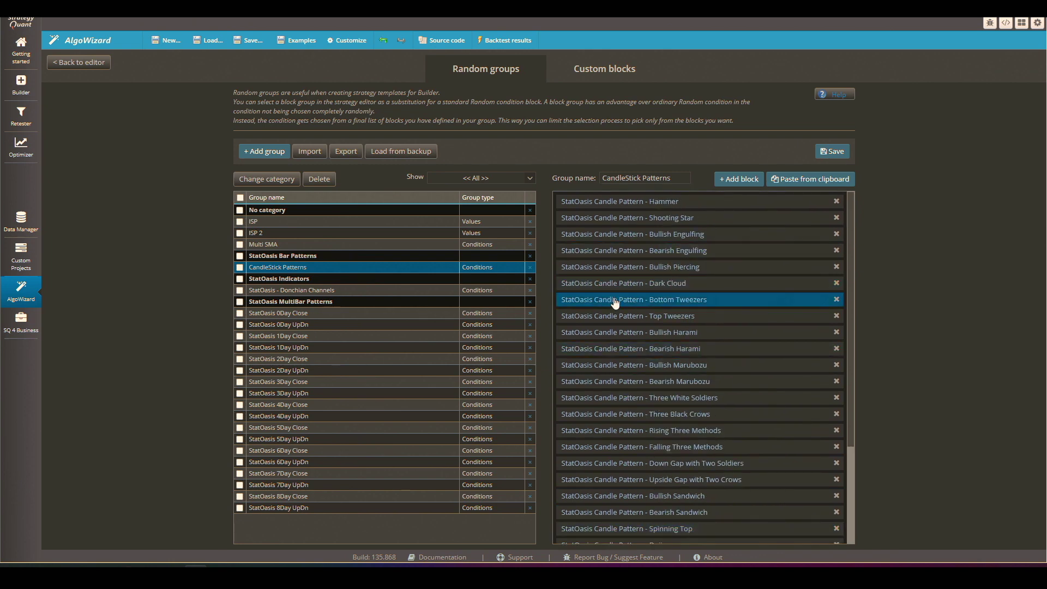
{"action": "left_click", "coordinate": [589, 71]}
{"action": "scroll", "coordinate": [339, 381], "scroll_direction": "down", "scroll_amount": 2}
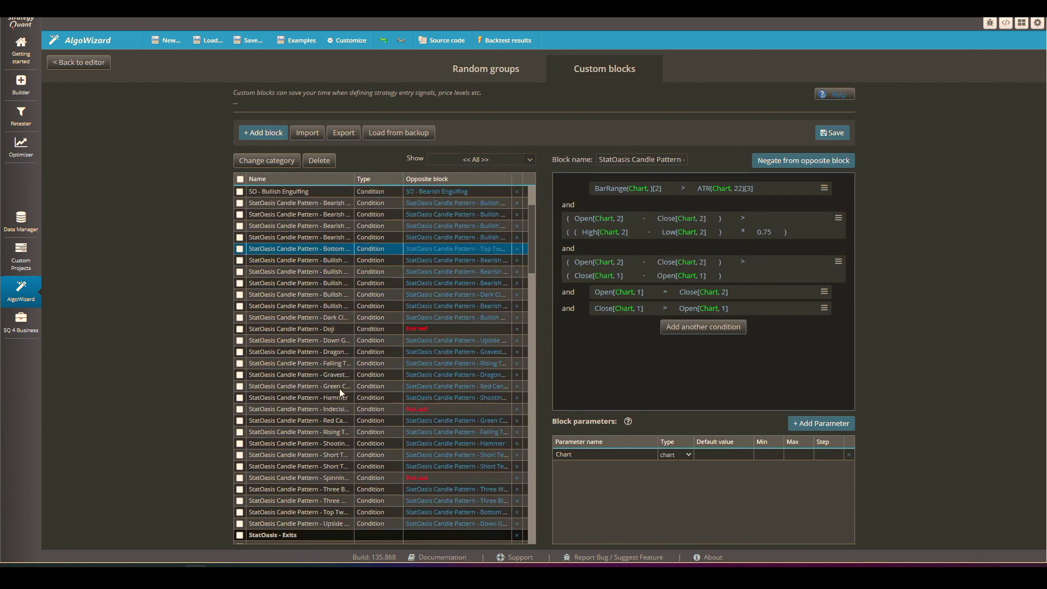
{"action": "scroll", "coordinate": [354, 349], "scroll_direction": "up", "scroll_amount": 2}
{"action": "left_click", "coordinate": [486, 72]}
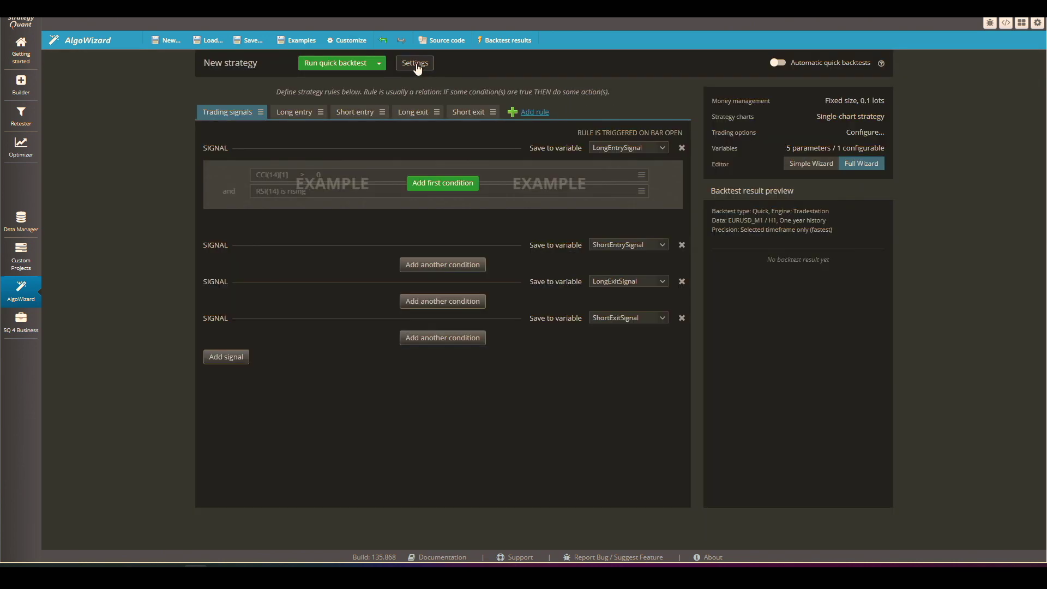
Turn on strategy template mode in the new strategy's advanced settings
{"action": "left_click", "coordinate": [416, 64]}
{"action": "left_click", "coordinate": [684, 66]}
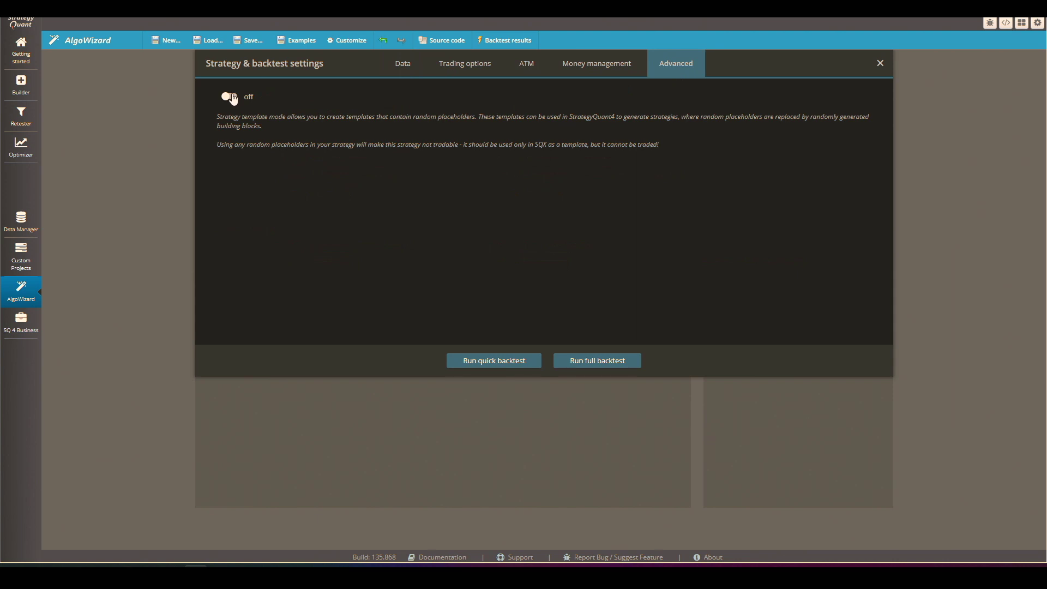
{"action": "key", "text": "Escape"}
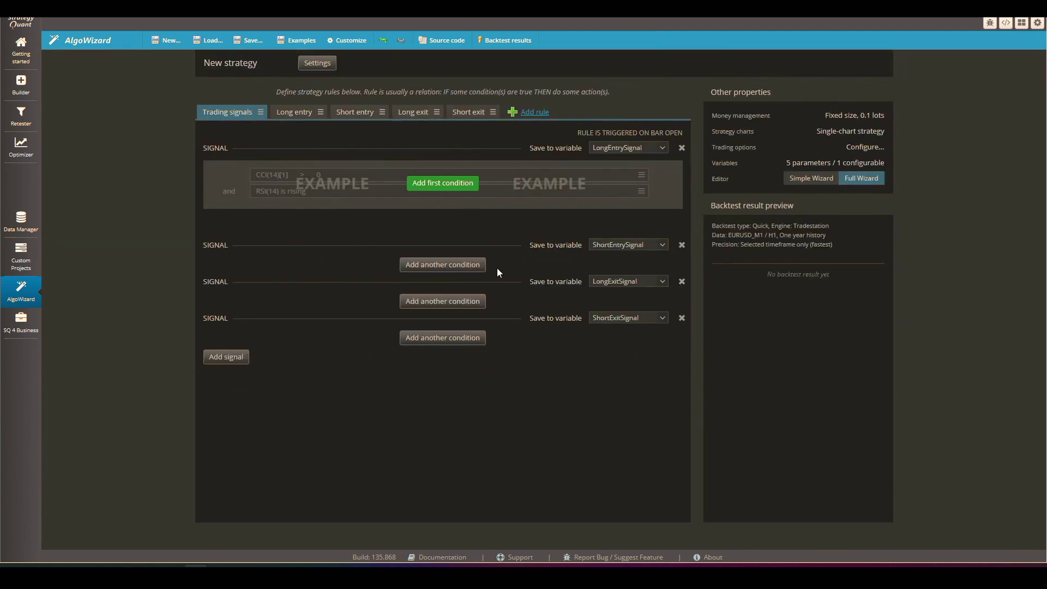
Add a RandomCondition to the LongEntrySignal using the CandleStick Patterns random group
{"action": "left_click", "coordinate": [433, 188]}
{"action": "left_click", "coordinate": [428, 364]}
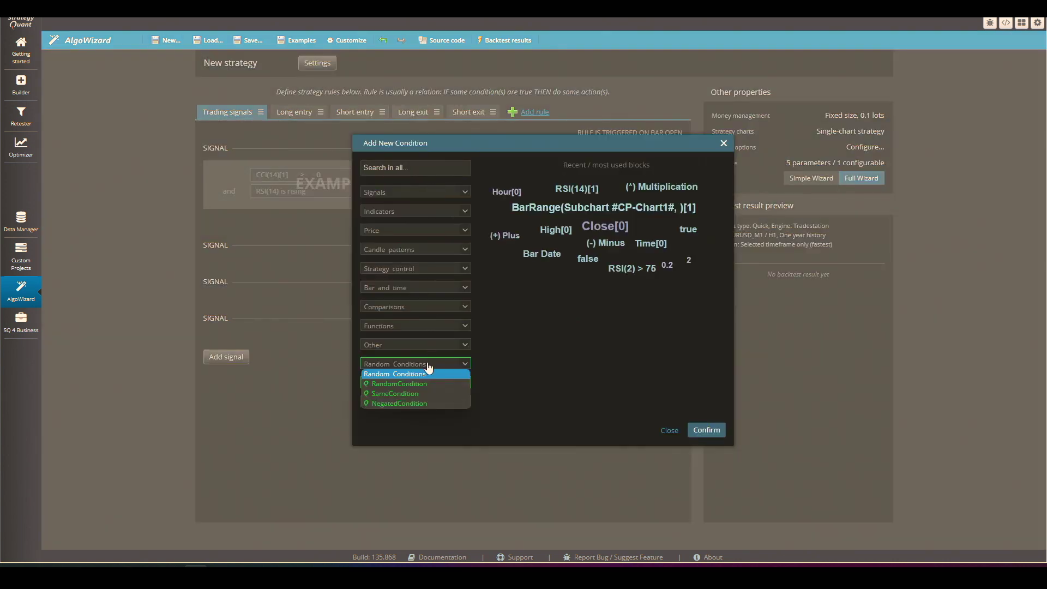
{"action": "left_click", "coordinate": [422, 383]}
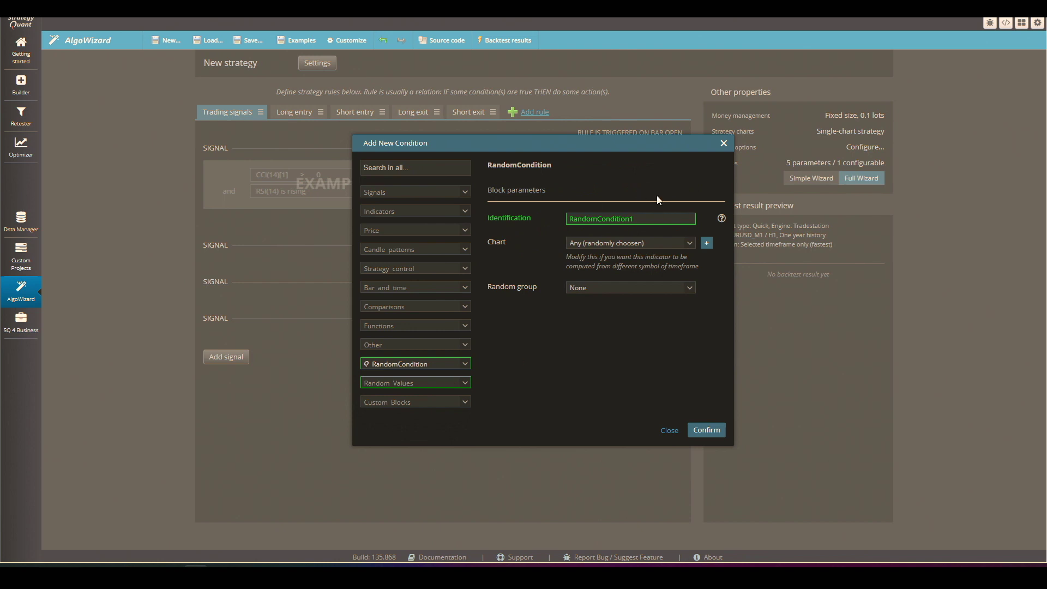
{"action": "left_click", "coordinate": [635, 285]}
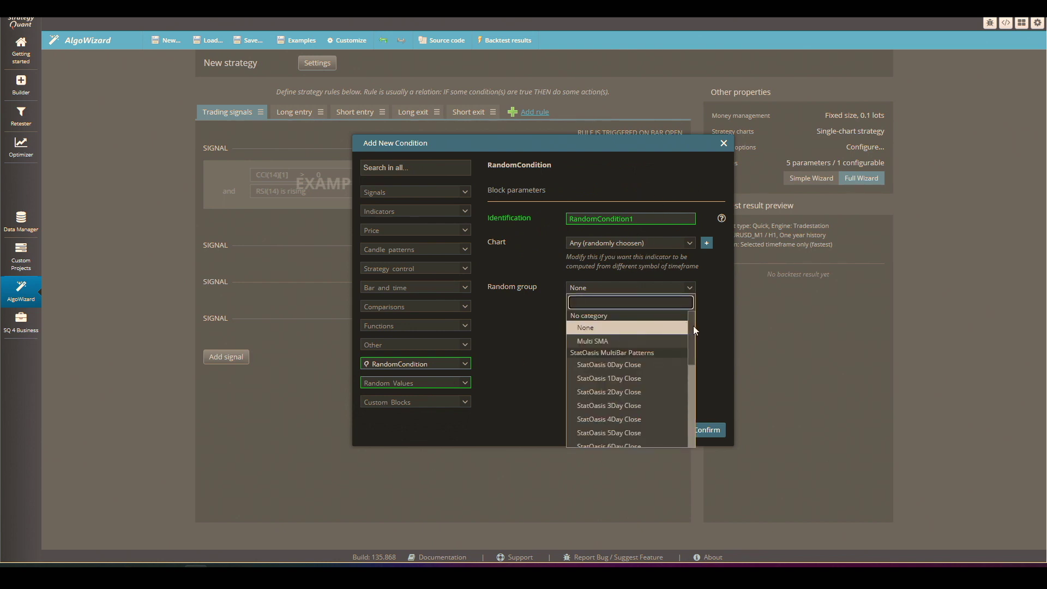
{"action": "left_click_drag", "start_coordinate": [692, 325], "coordinate": [685, 432]}
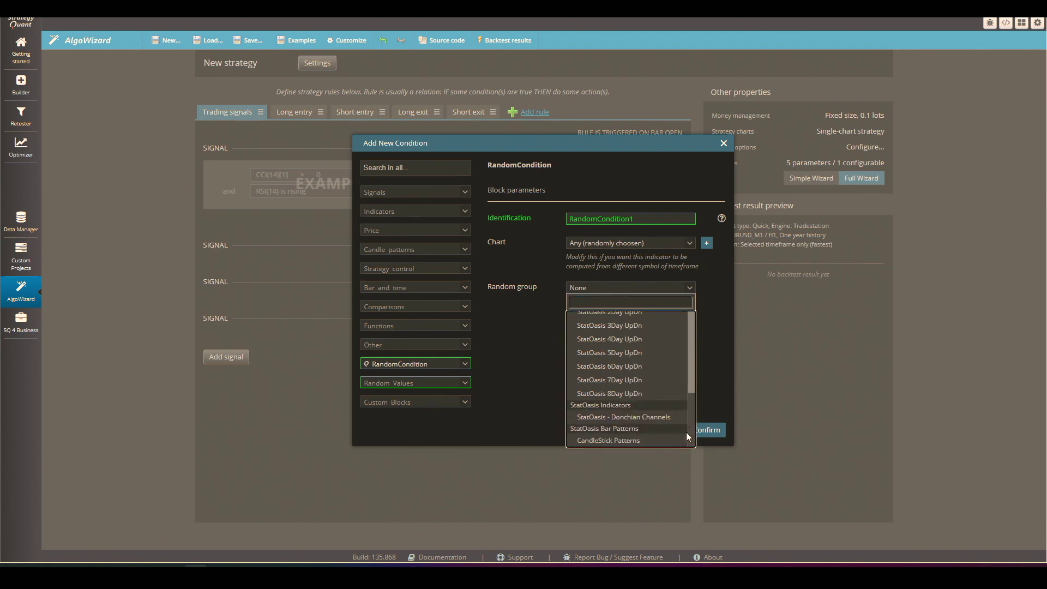
{"action": "left_click", "coordinate": [625, 441]}
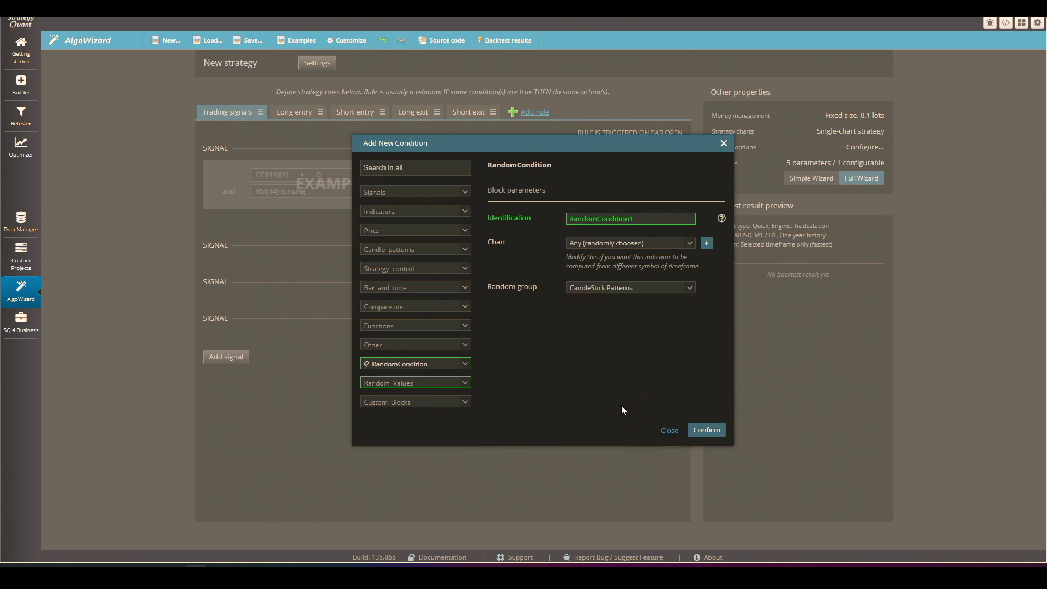
{"action": "left_click", "coordinate": [698, 430]}
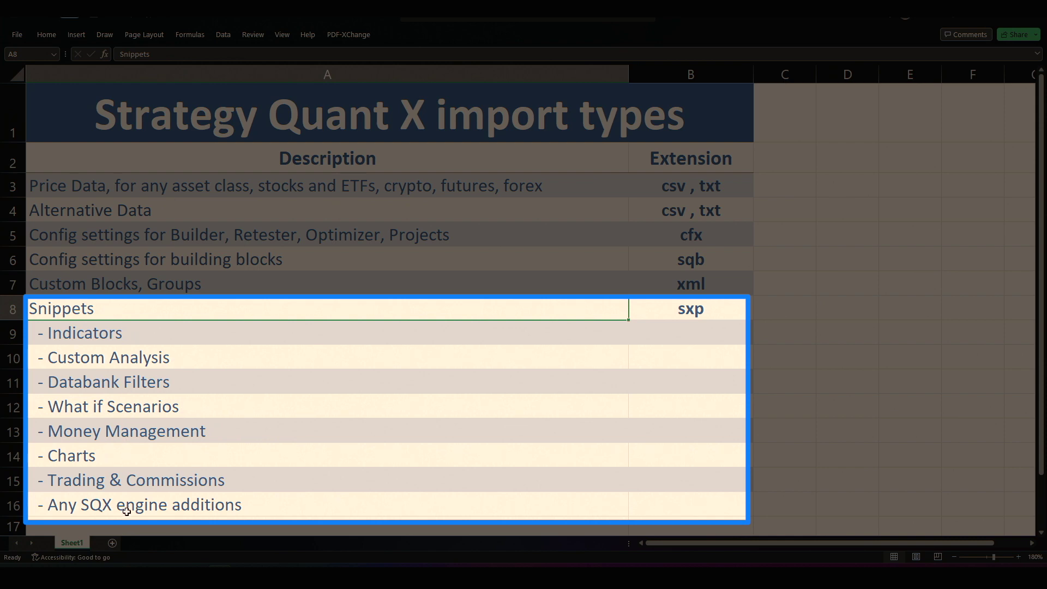
Switch to the Strategy Quant X import types sheet in Excel and go through the snippet types from Indicators to Trading & Commissions
{"action": "left_click", "coordinate": [152, 336]}
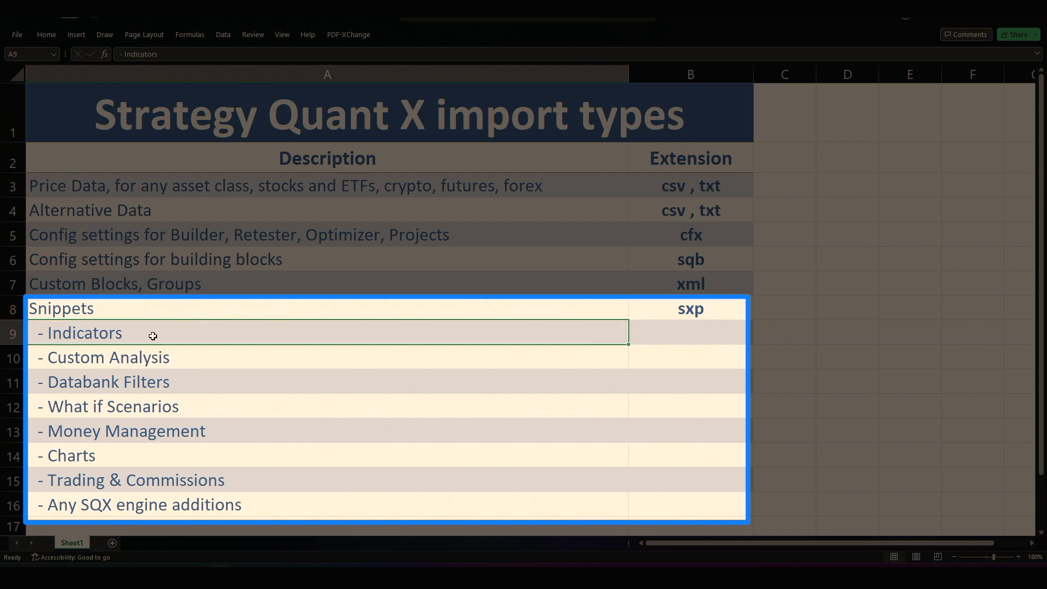
{"action": "left_click", "coordinate": [180, 359]}
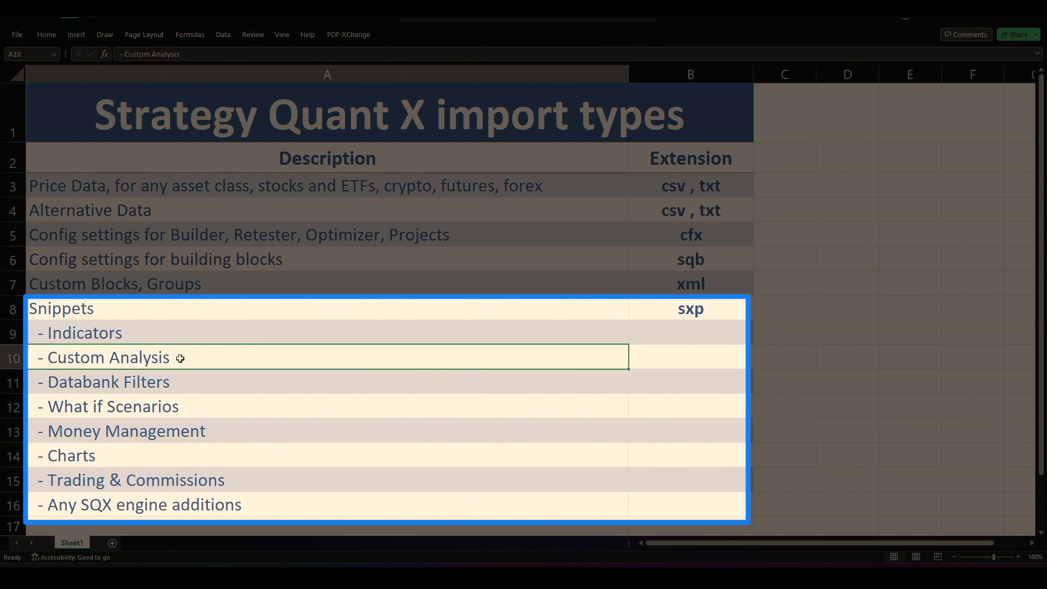
{"action": "left_click", "coordinate": [190, 385]}
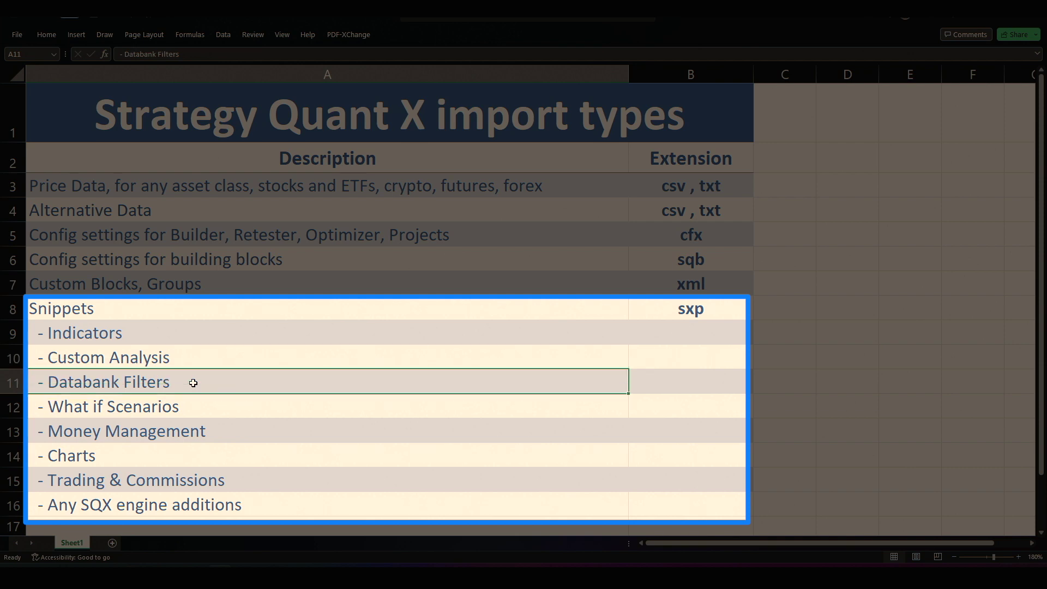
{"action": "left_click", "coordinate": [196, 409]}
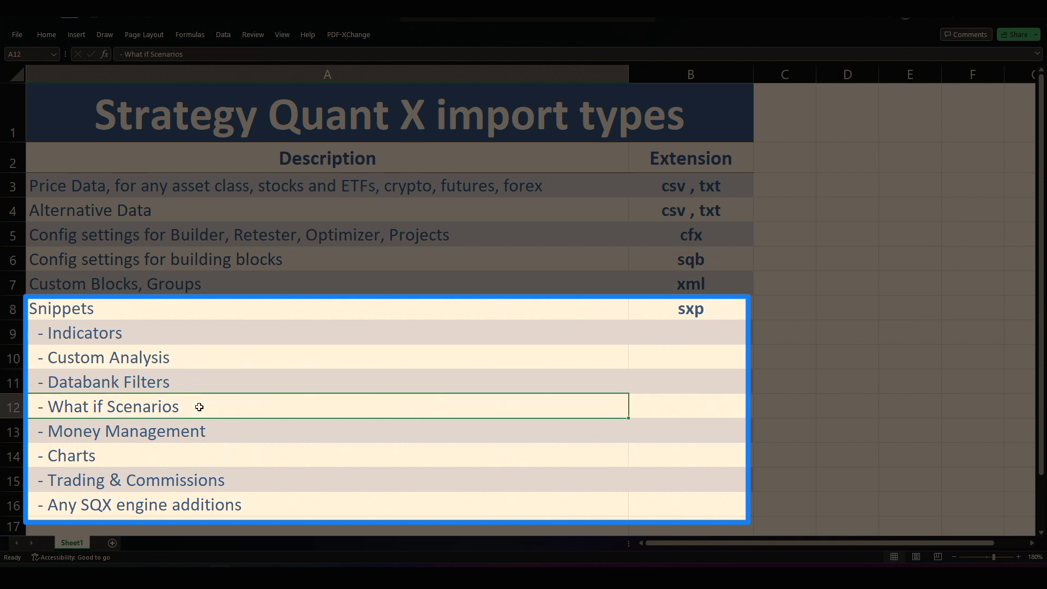
{"action": "left_click", "coordinate": [227, 431]}
{"action": "left_click", "coordinate": [229, 456]}
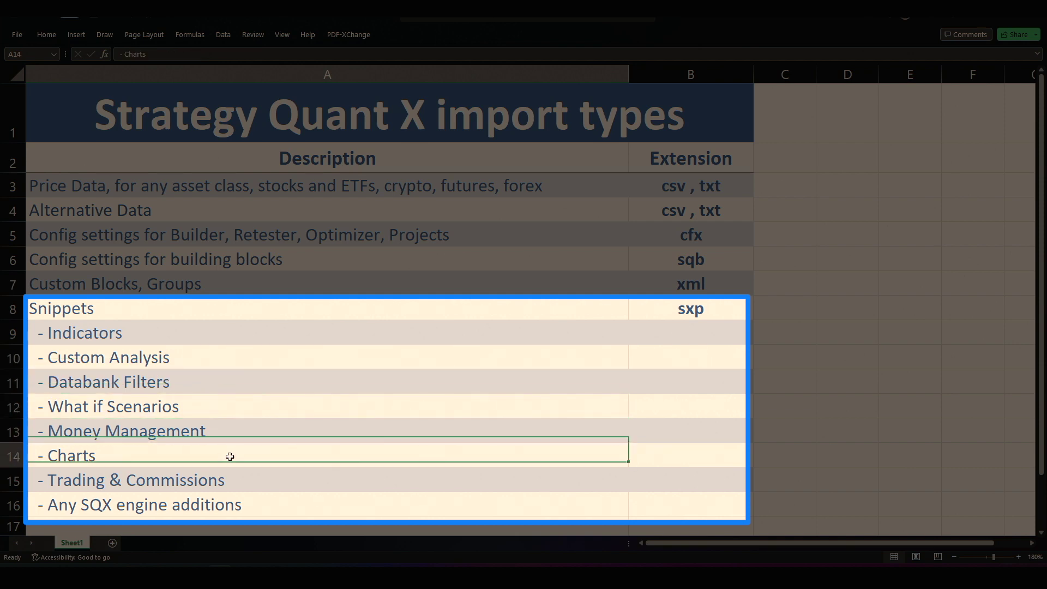
{"action": "left_click", "coordinate": [260, 482]}
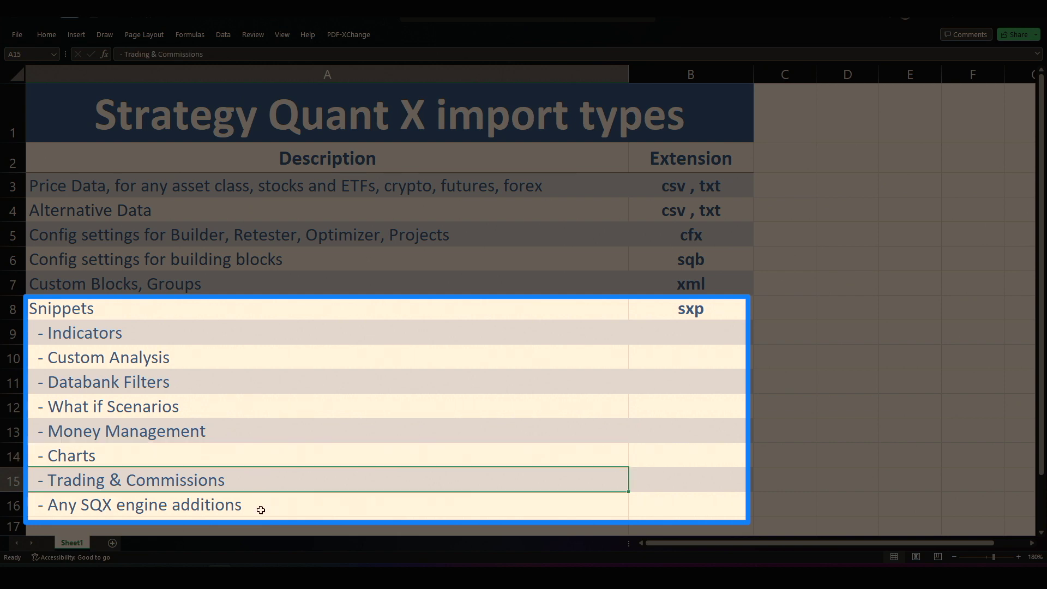
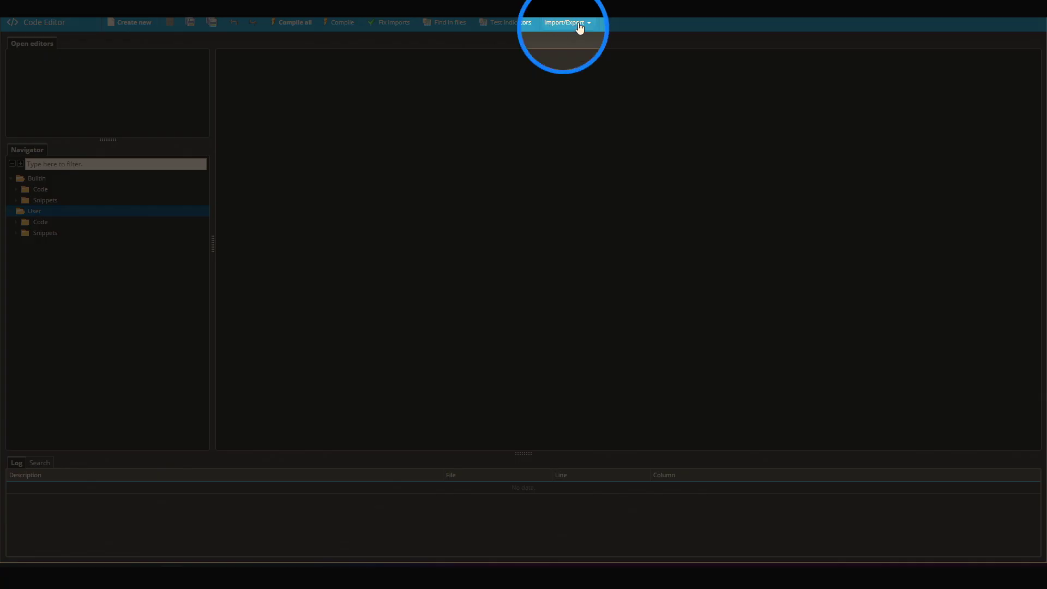
In StrategyQuant X's Code Editor, import the extension file SQExtension_CRSI_06102022.sxp
{"action": "left_click", "coordinate": [579, 28]}
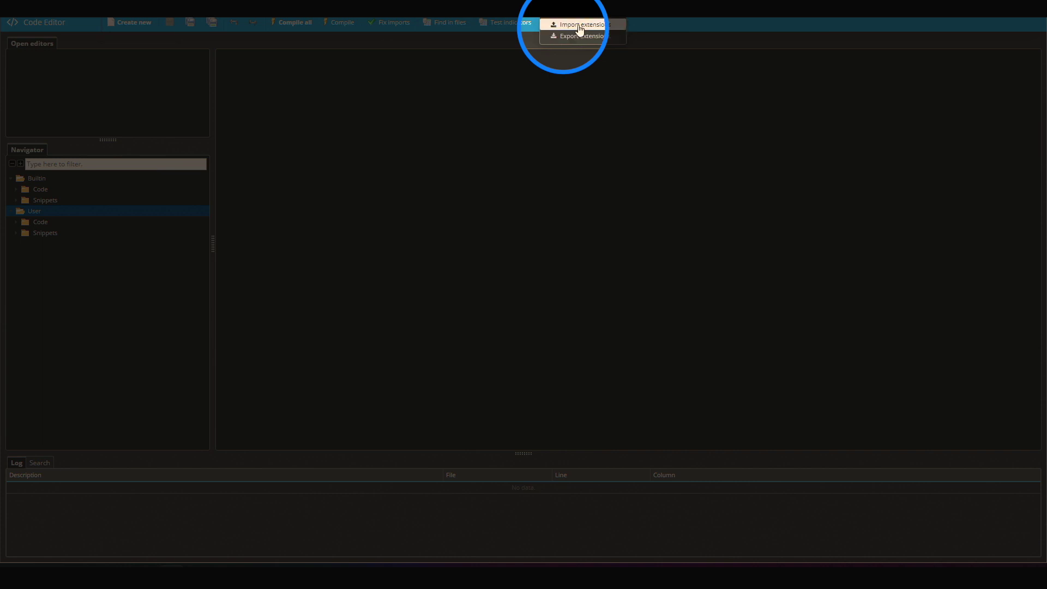
{"action": "left_click", "coordinate": [580, 27]}
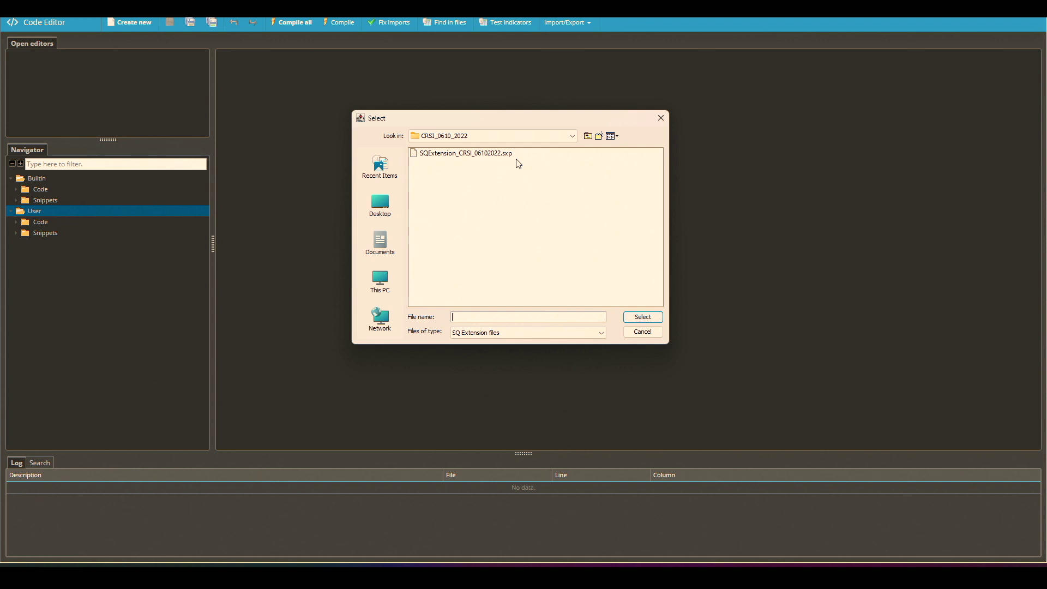
{"action": "left_click", "coordinate": [480, 157]}
{"action": "left_click", "coordinate": [642, 317]}
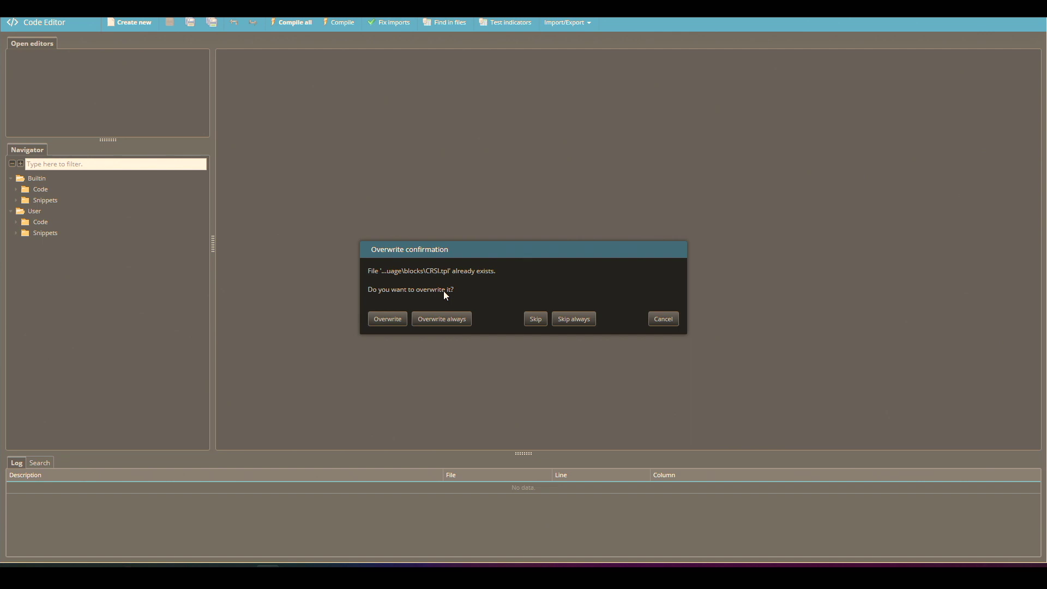
Always overwrite the existing CRSI files and recompile all snippets
{"action": "left_click", "coordinate": [394, 319]}
{"action": "left_click", "coordinate": [438, 319]}
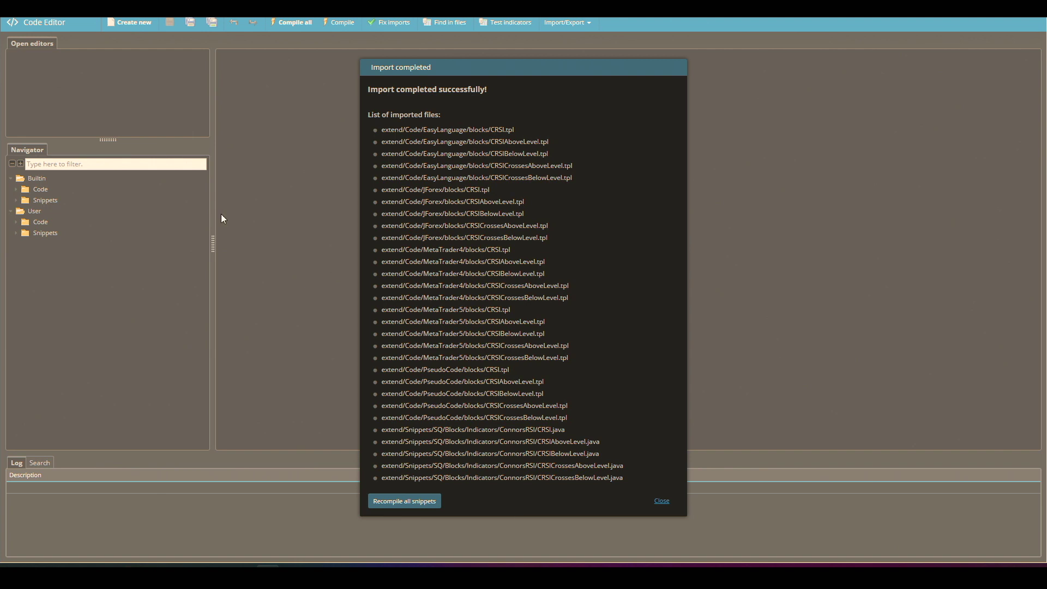
{"action": "left_click", "coordinate": [403, 502]}
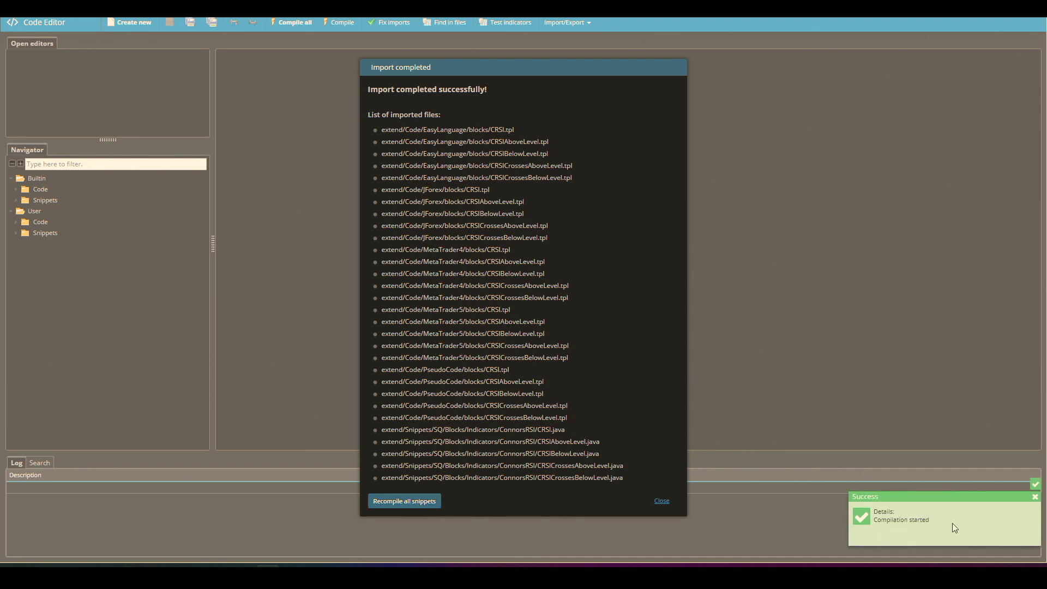
{"action": "left_click", "coordinate": [661, 500]}
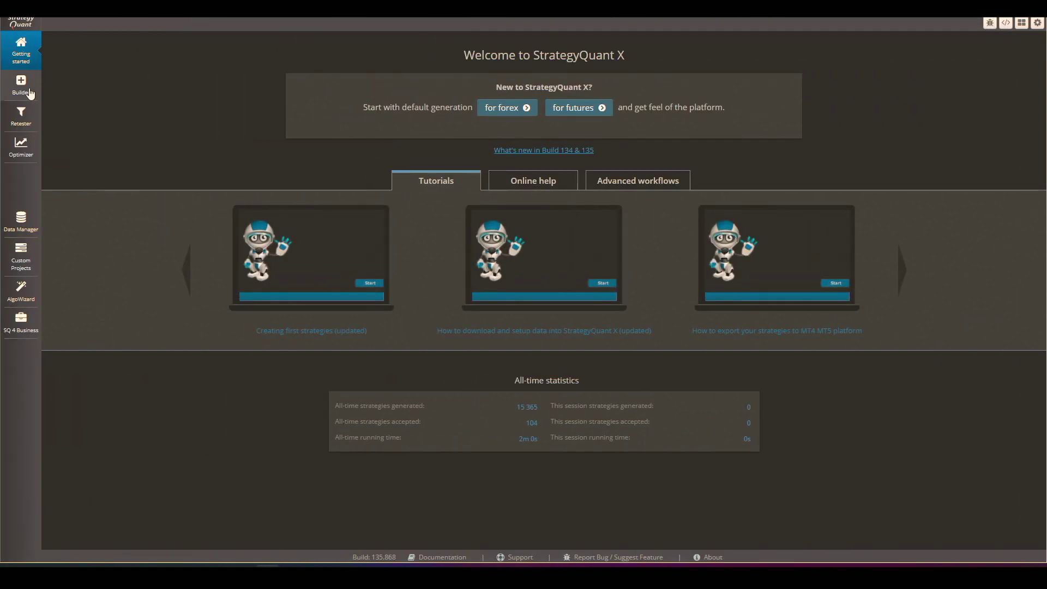
In the Builder's building block settings, filter the signals by letter C and go through the four Connors RSI signals
{"action": "left_click", "coordinate": [30, 93]}
{"action": "left_click", "coordinate": [267, 56]}
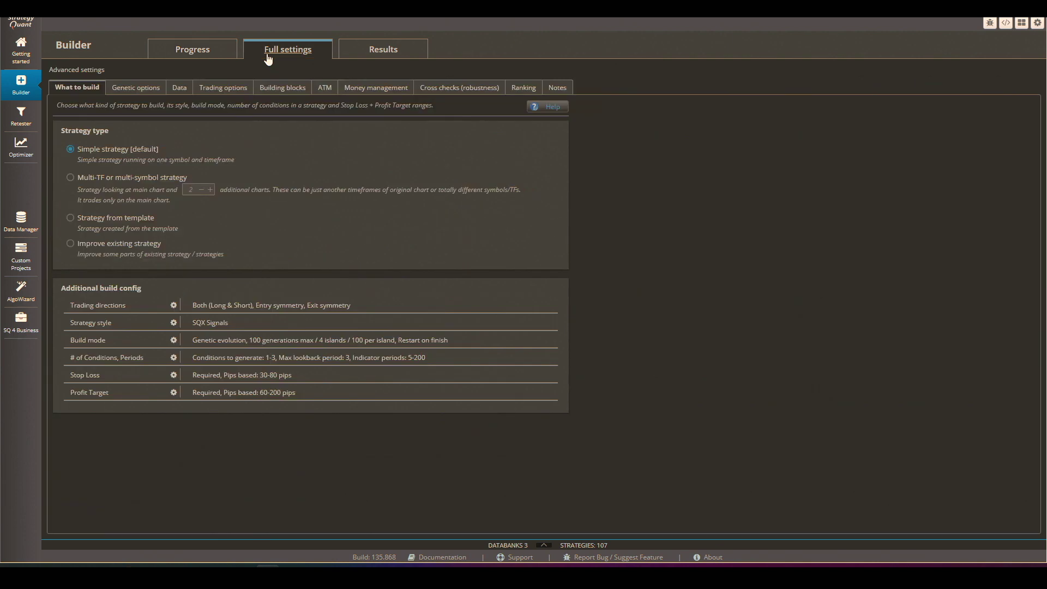
{"action": "left_click", "coordinate": [277, 90]}
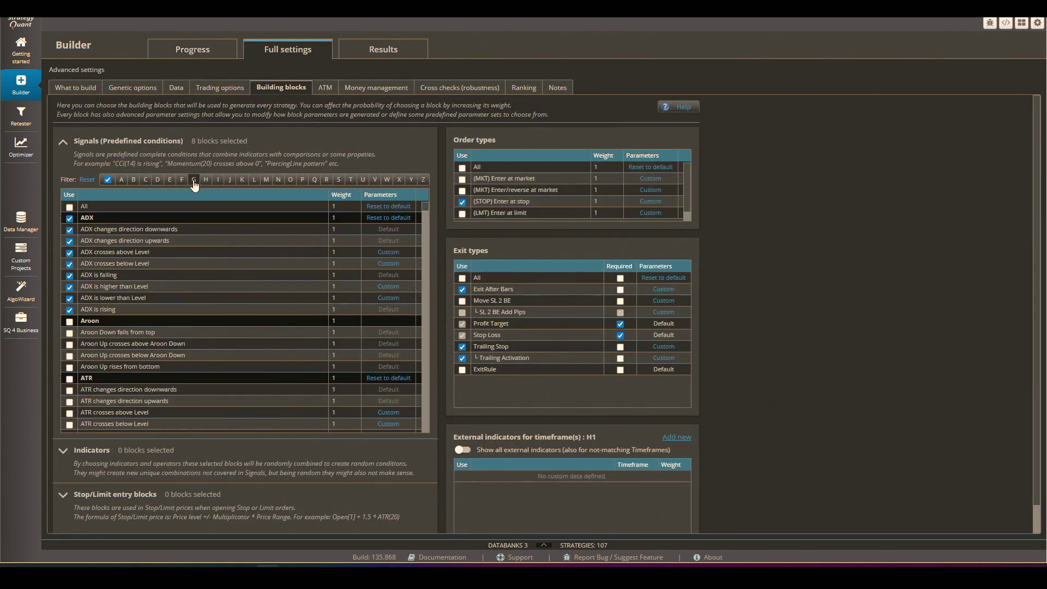
{"action": "left_click", "coordinate": [146, 180]}
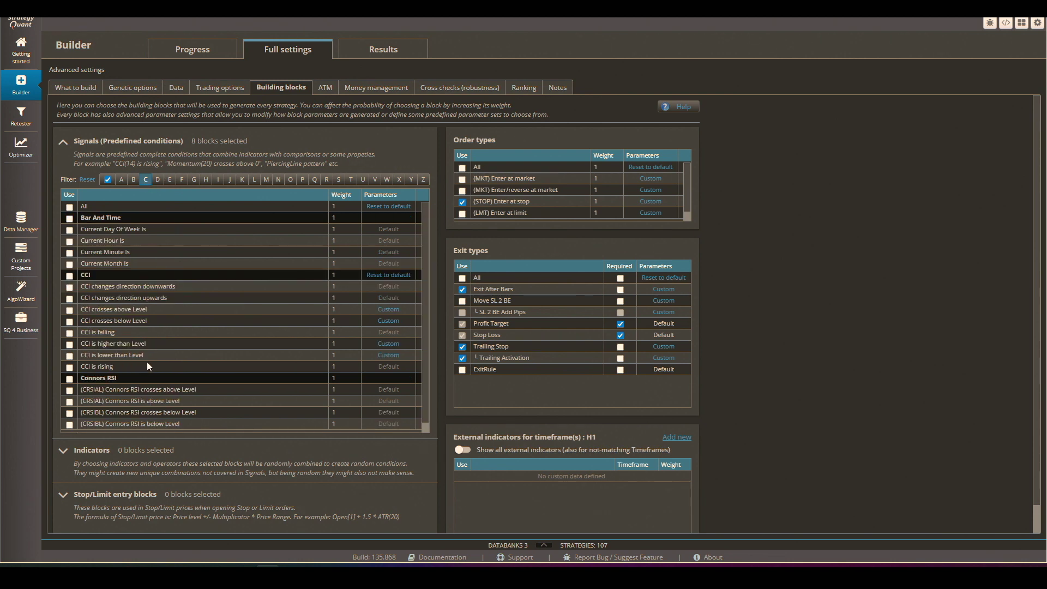
{"action": "left_click", "coordinate": [110, 388]}
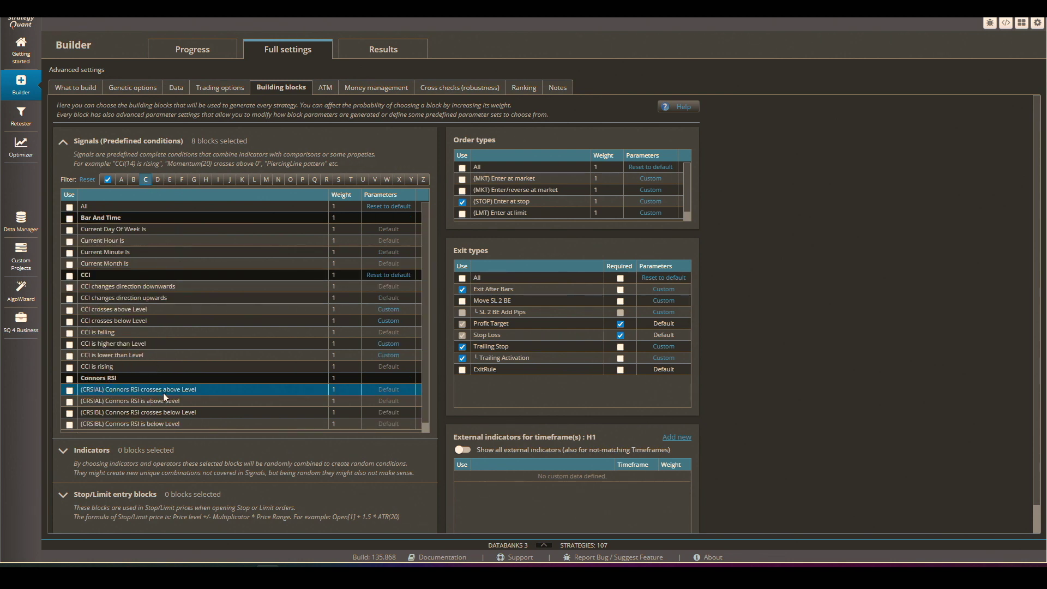
{"action": "left_click", "coordinate": [126, 403]}
{"action": "left_click", "coordinate": [121, 414]}
{"action": "left_click", "coordinate": [119, 421]}
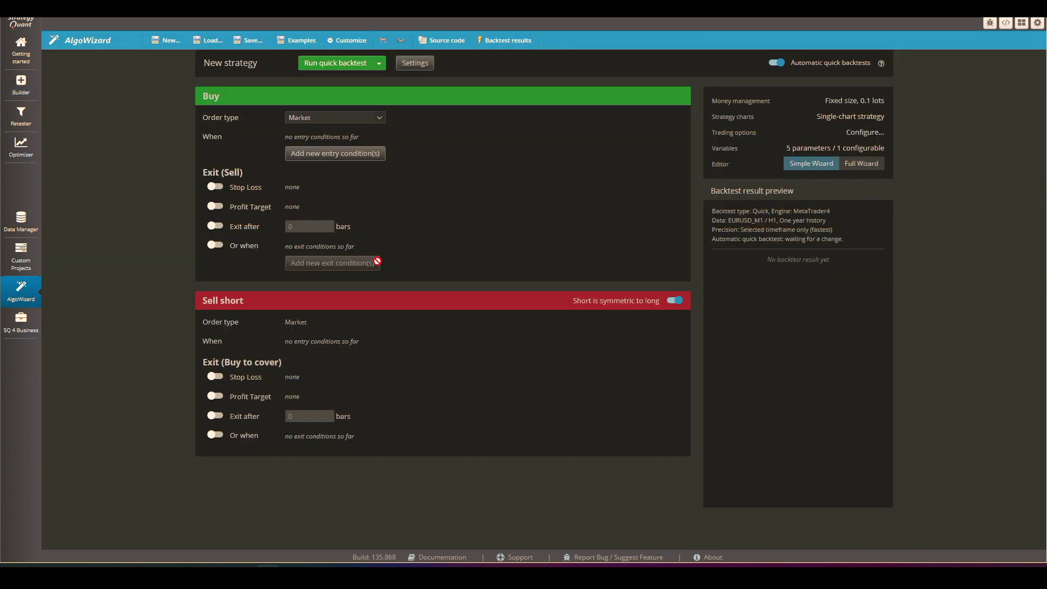
In AlgoWizard's Full Wizard, search for "con" and add the (CRSI) Connors RSI indicator as a LongEntrySignal condition
{"action": "left_click", "coordinate": [849, 165]}
{"action": "left_click", "coordinate": [441, 185]}
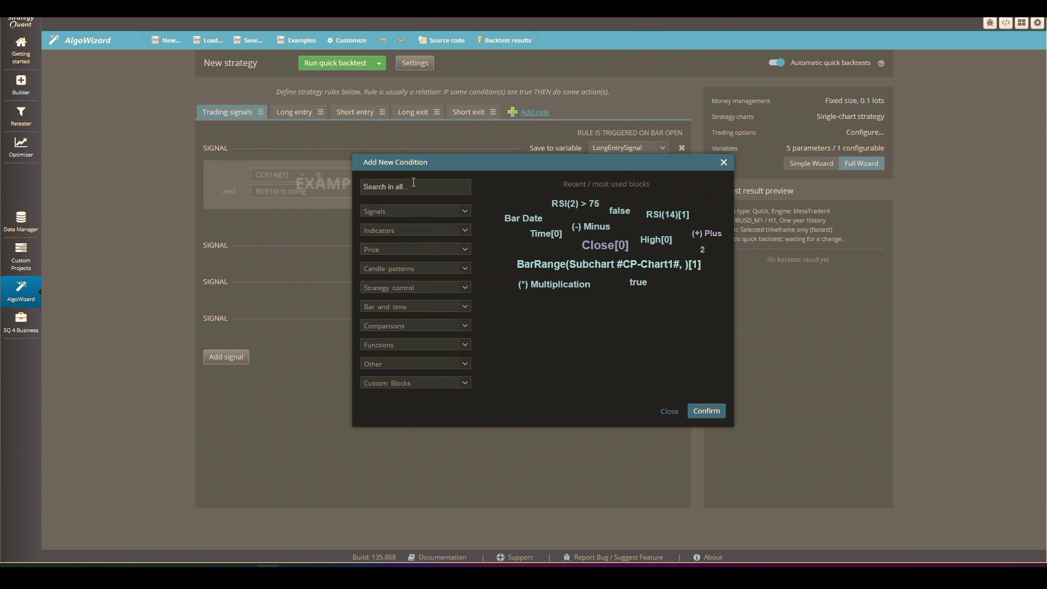
{"action": "type", "text": "con"}
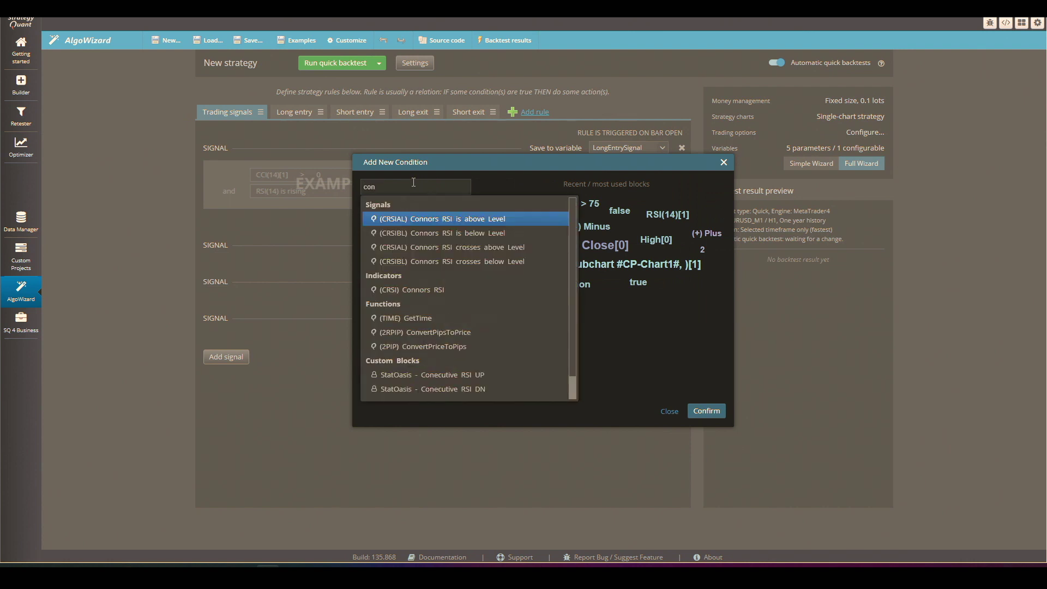
{"action": "left_click", "coordinate": [426, 289]}
{"action": "left_click", "coordinate": [706, 410]}
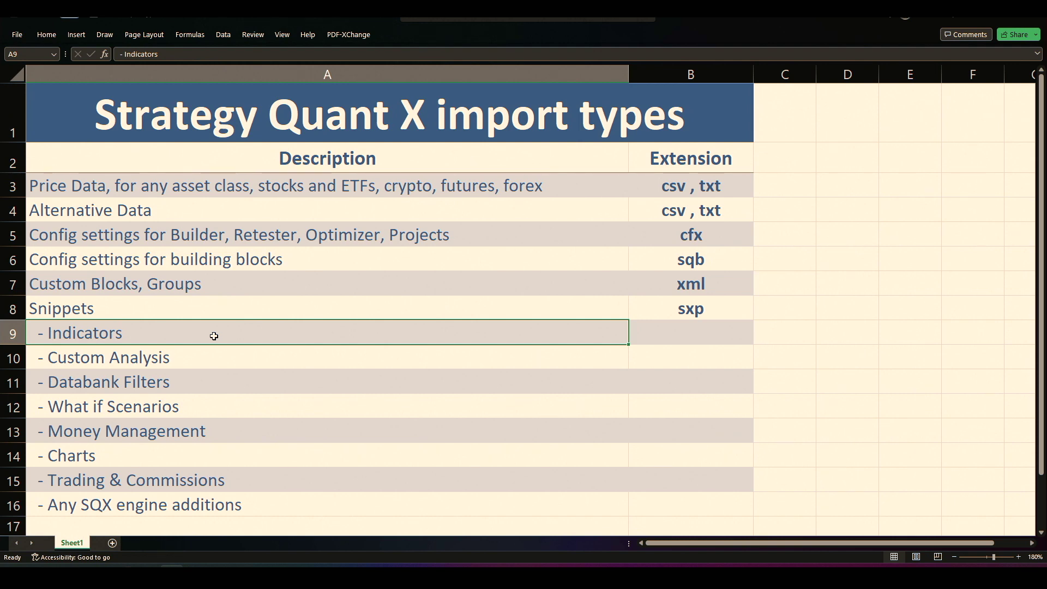
Switch to the TradeStation Development Environment and choose SQ_CRSI.ELD from the CRSI_0610_2022 folder as the EasyLanguage file to import
{"action": "key", "text": "alt+Tab"}
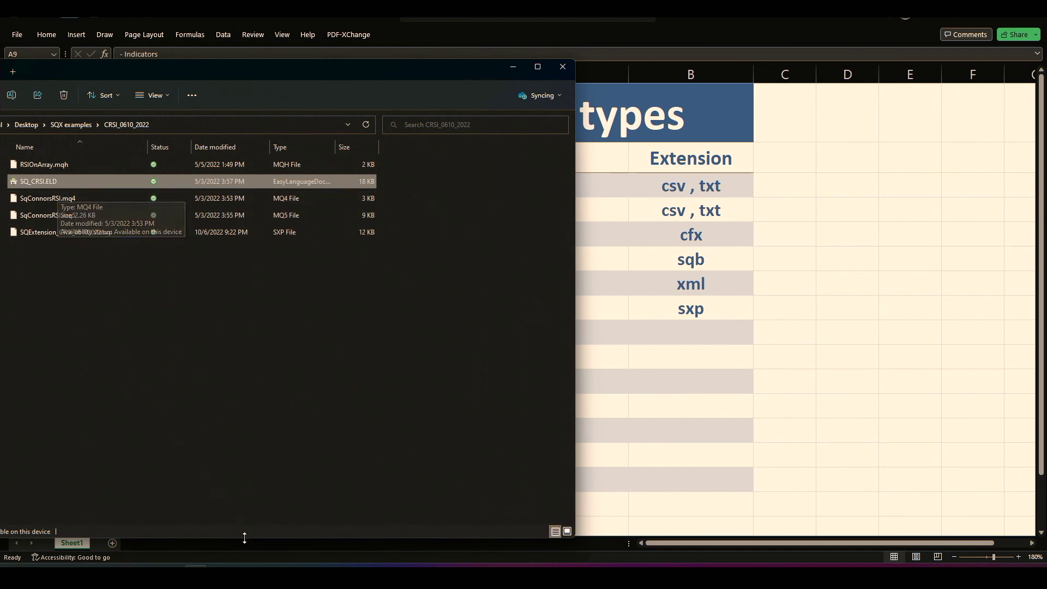
{"action": "left_click", "coordinate": [251, 565]}
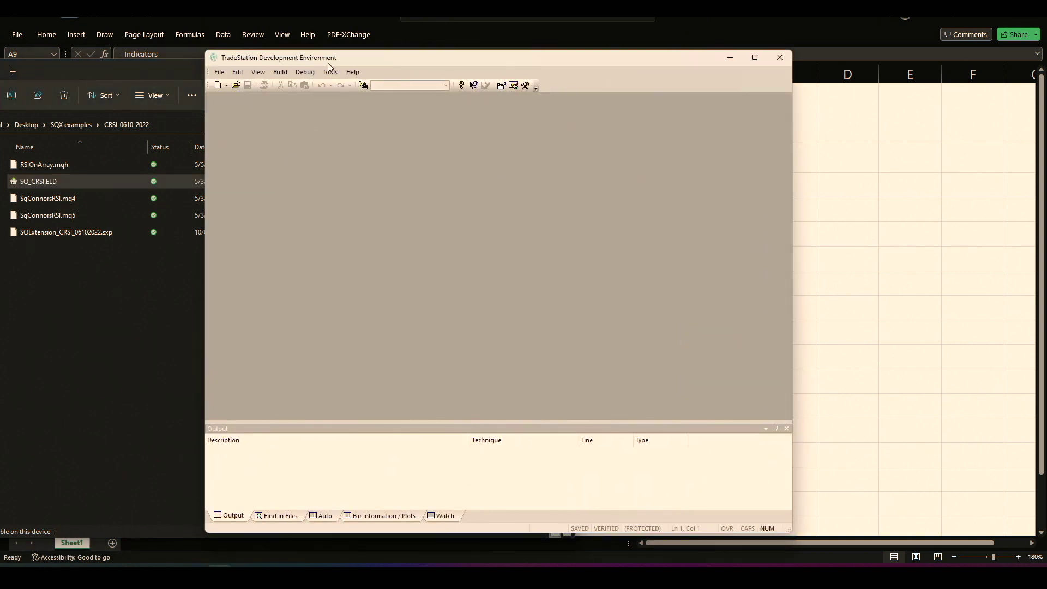
{"action": "left_click", "coordinate": [219, 74]}
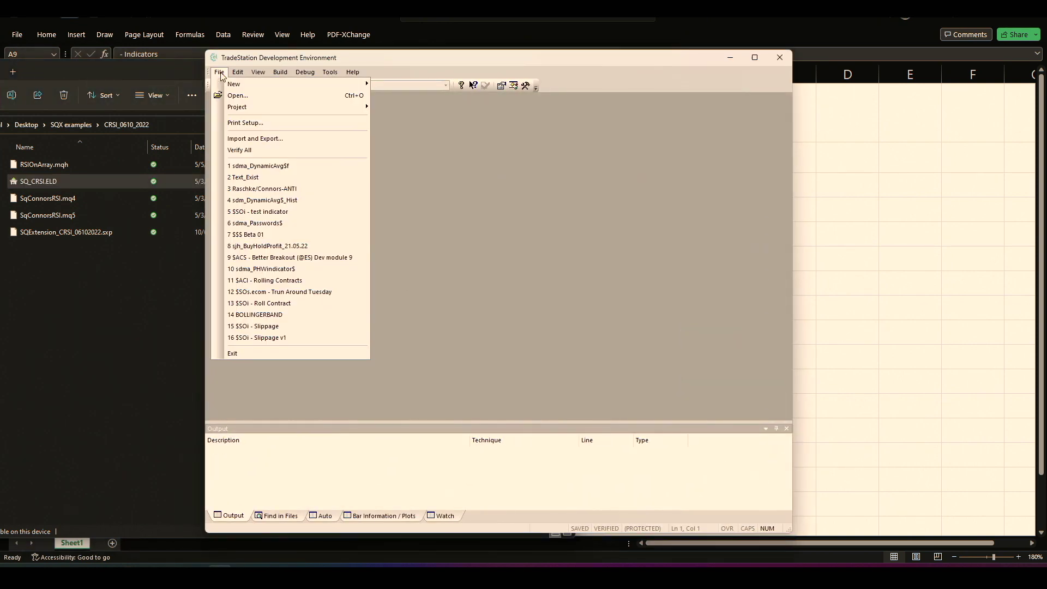
{"action": "left_click", "coordinate": [253, 138]}
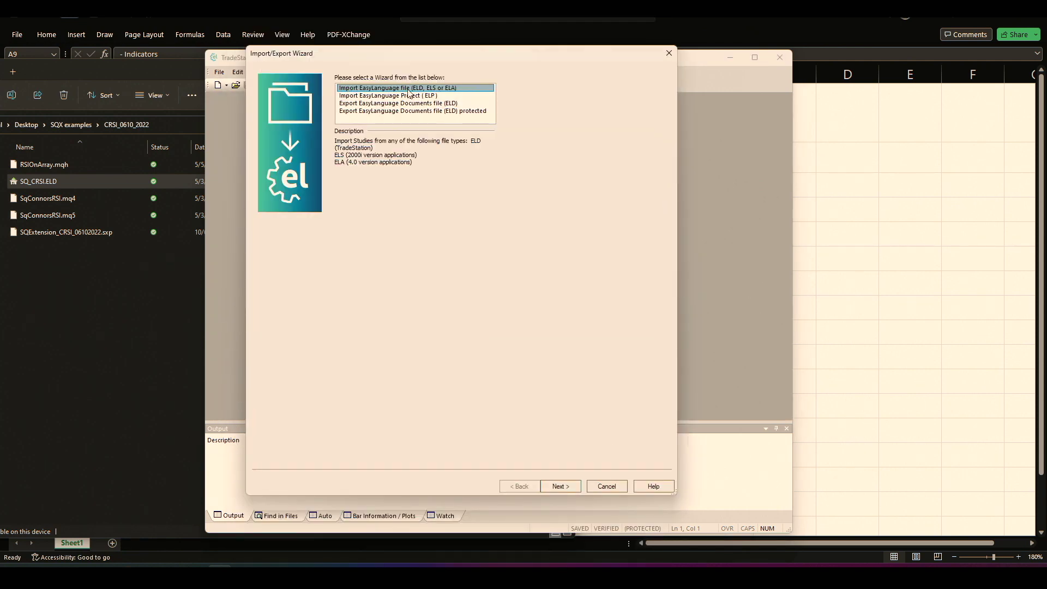
{"action": "left_click", "coordinate": [557, 485]}
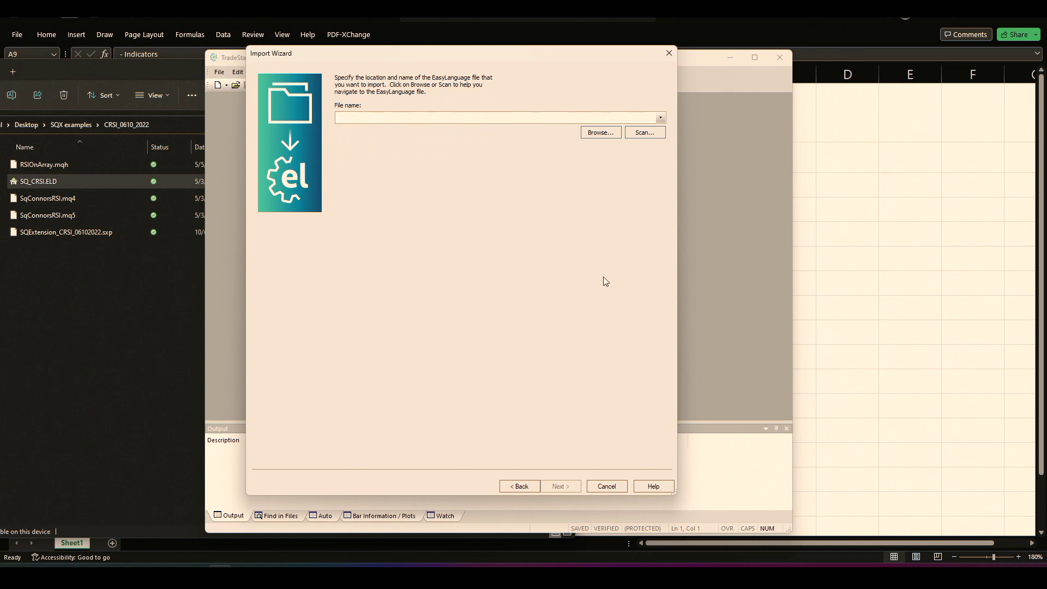
{"action": "left_click", "coordinate": [599, 132]}
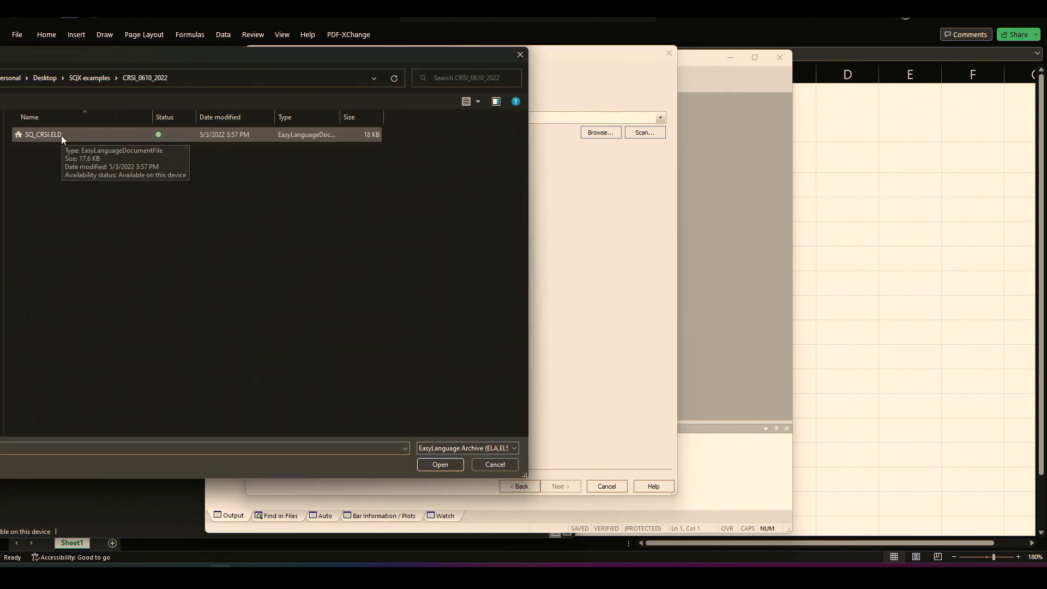
{"action": "left_click", "coordinate": [60, 135]}
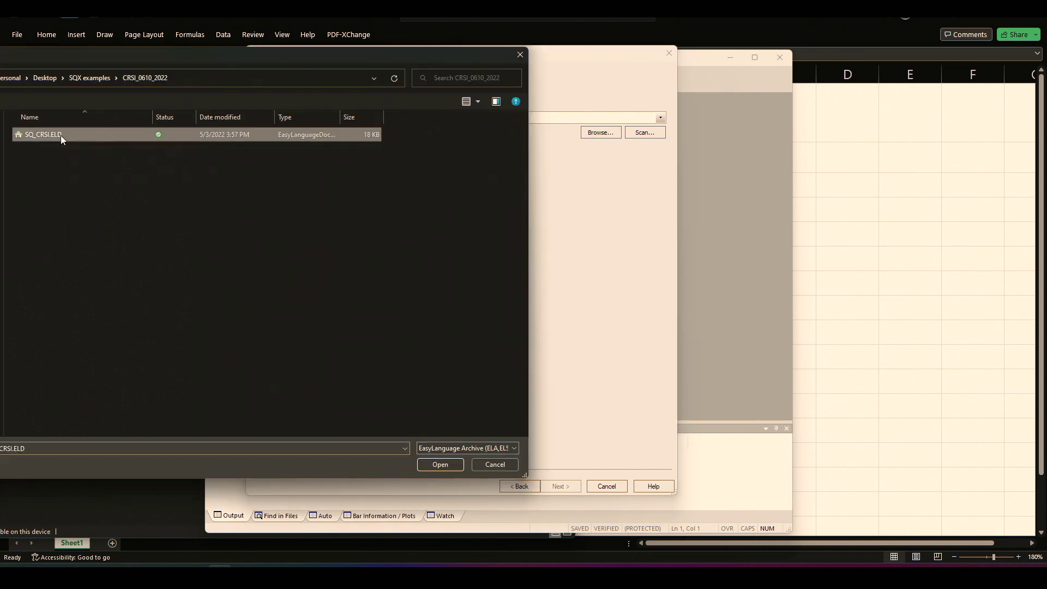
{"action": "left_click", "coordinate": [429, 465]}
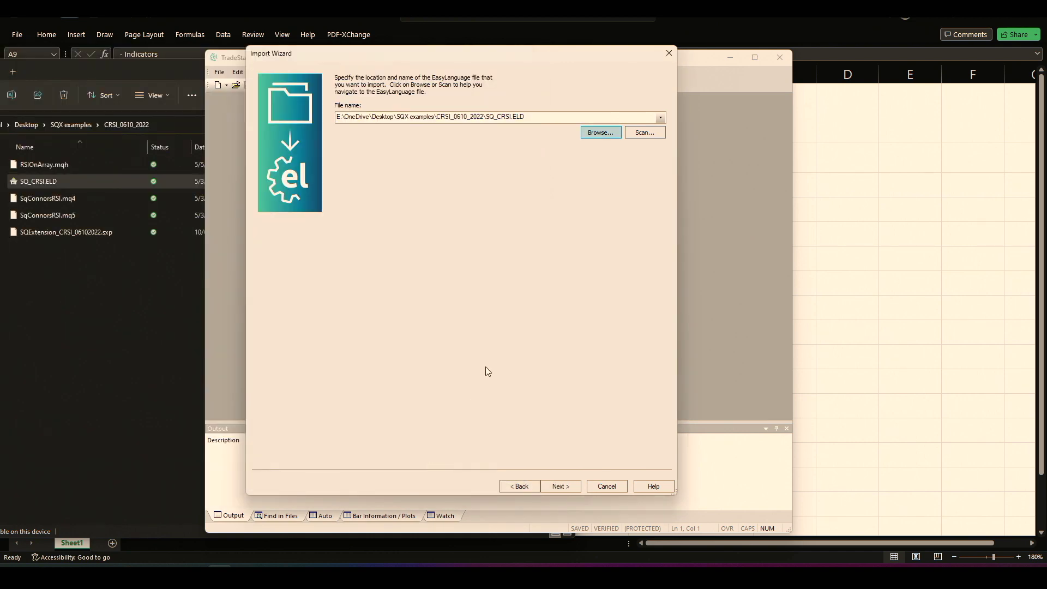
Import both the SQ_ConnorsRSI function and indicator studies, and check the function call in the indicator's code
{"action": "left_click", "coordinate": [565, 486]}
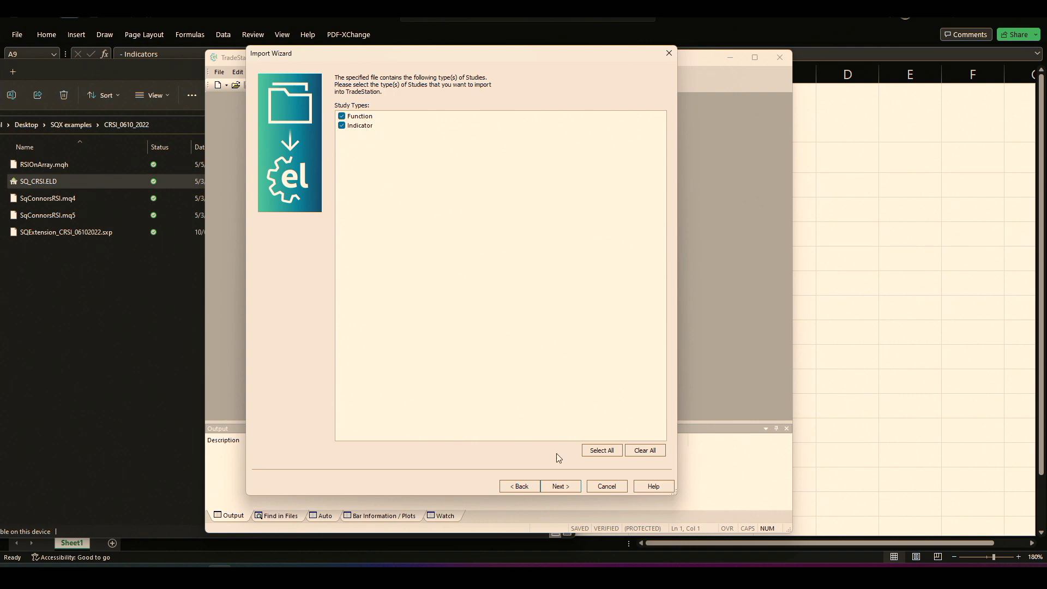
{"action": "left_click", "coordinate": [559, 487]}
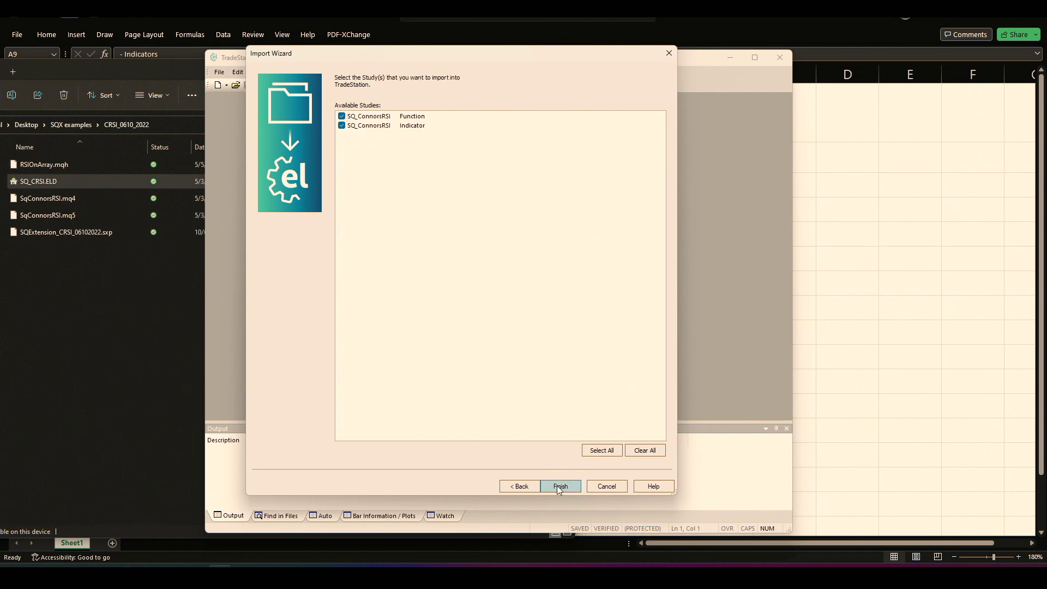
{"action": "left_click", "coordinate": [559, 488]}
{"action": "left_click", "coordinate": [617, 266]}
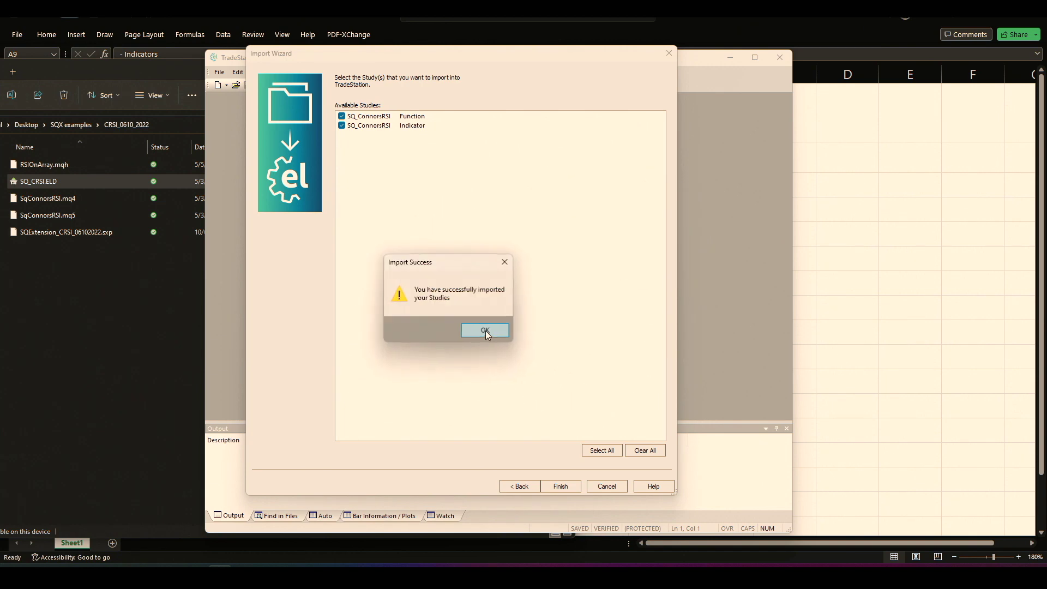
{"action": "left_click", "coordinate": [485, 331]}
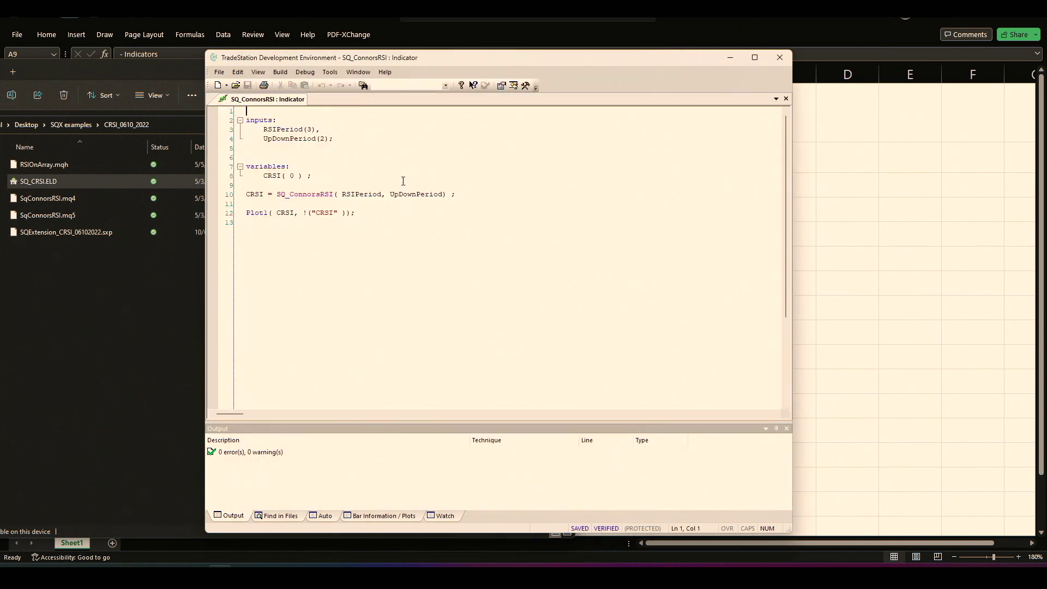
{"action": "left_click_drag", "start_coordinate": [278, 194], "coordinate": [334, 195]}
{"action": "left_click", "coordinate": [290, 196]}
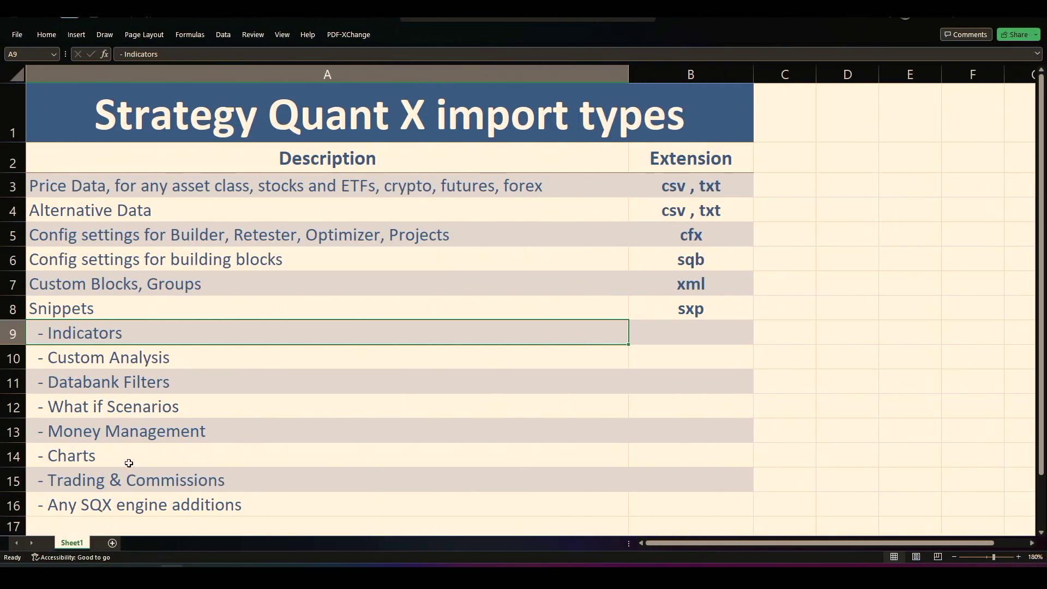
Review the Databank Filters row in Excel, the codebase page for Annual % Return / Max. Drawdown, and the Snippet folder
{"action": "left_click", "coordinate": [179, 386]}
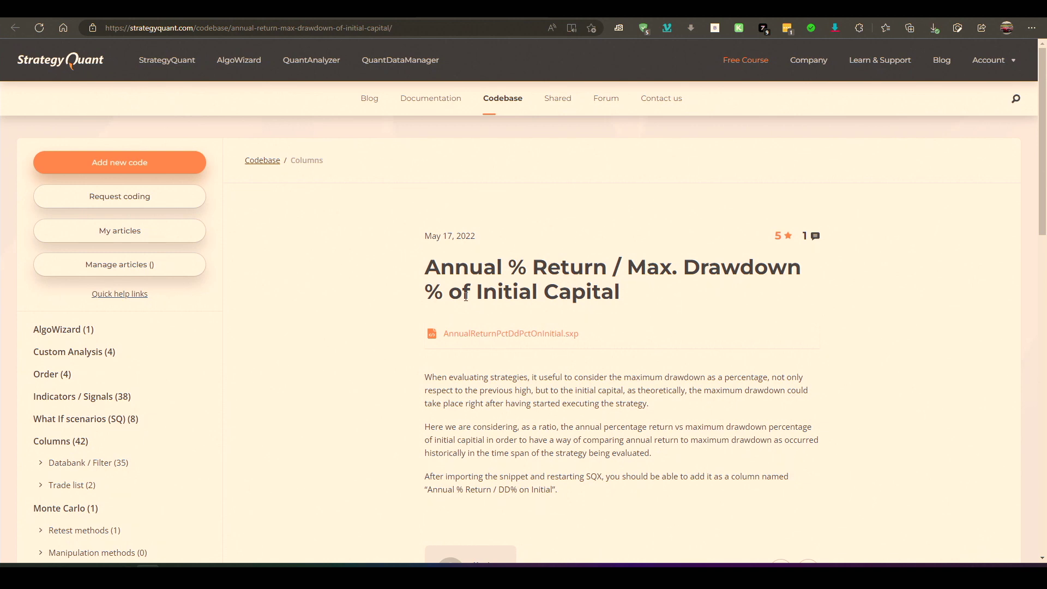
{"action": "left_click_drag", "start_coordinate": [620, 299], "coordinate": [427, 265]}
{"action": "left_click", "coordinate": [427, 266]}
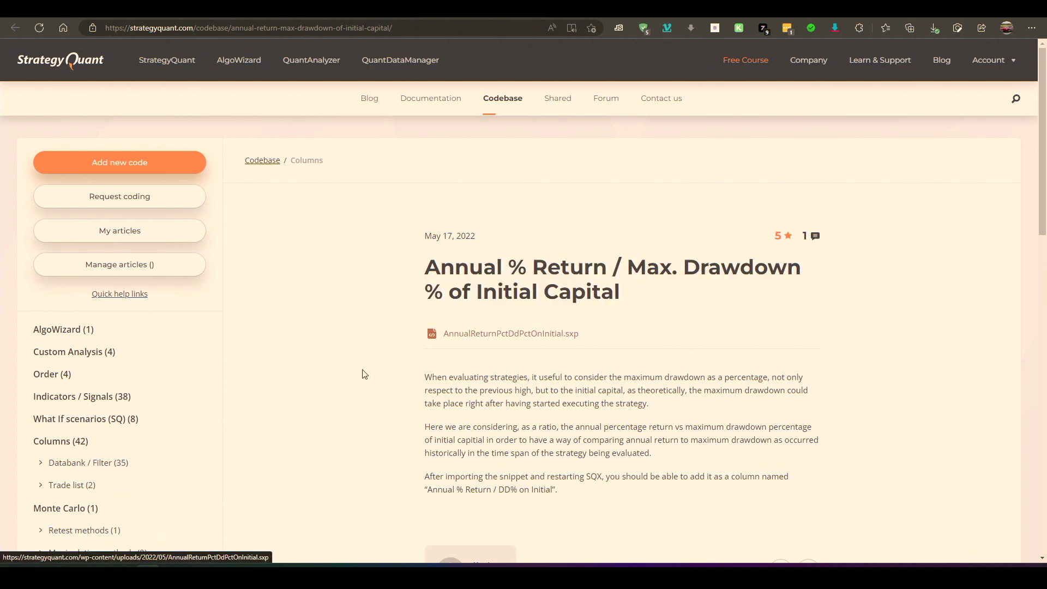
{"action": "left_click", "coordinate": [196, 576]}
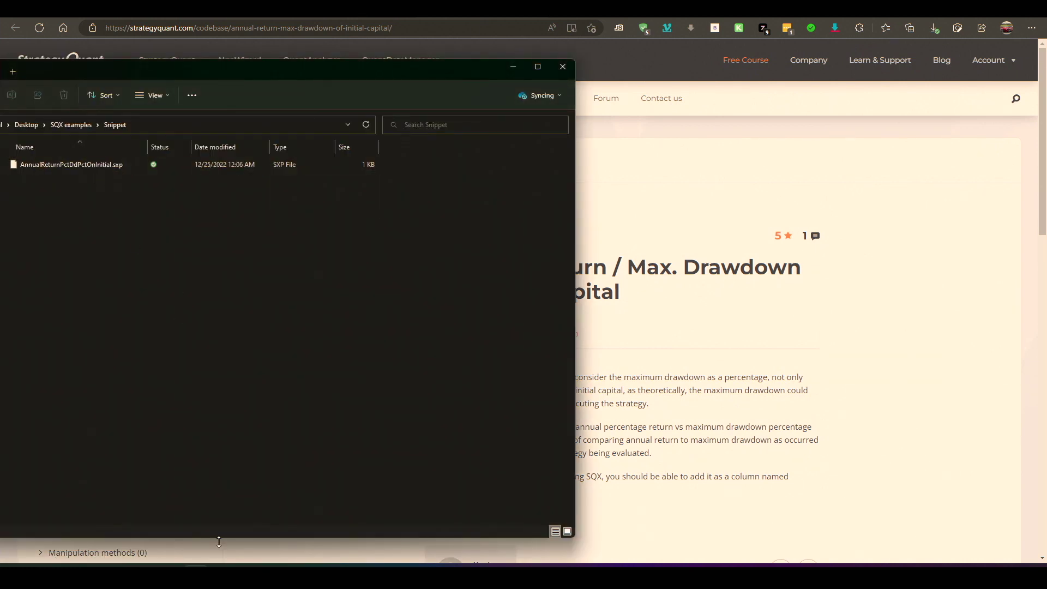
In StrategyQuant X's Code Editor, import the extension AnnualReturnPctDdPctOnInitial.sxp and recompile all snippets
{"action": "left_click", "coordinate": [219, 576]}
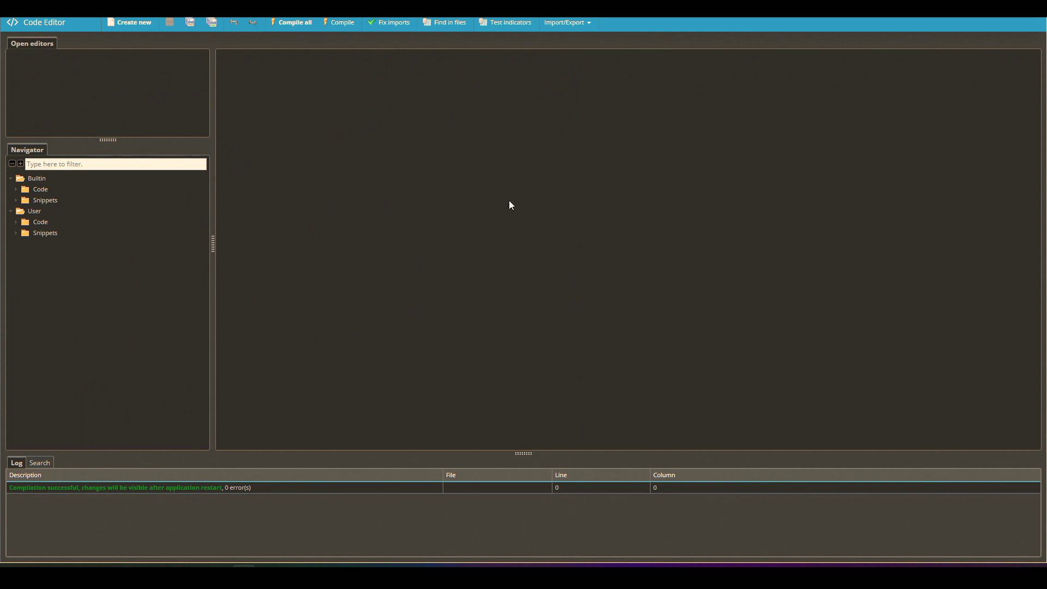
{"action": "left_click", "coordinate": [569, 23]}
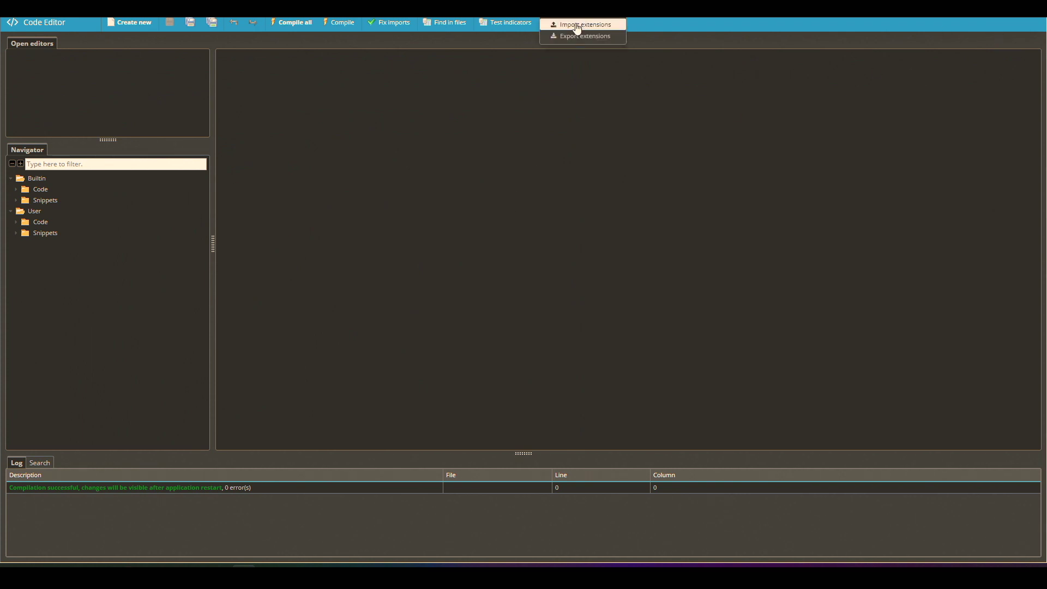
{"action": "left_click", "coordinate": [577, 25]}
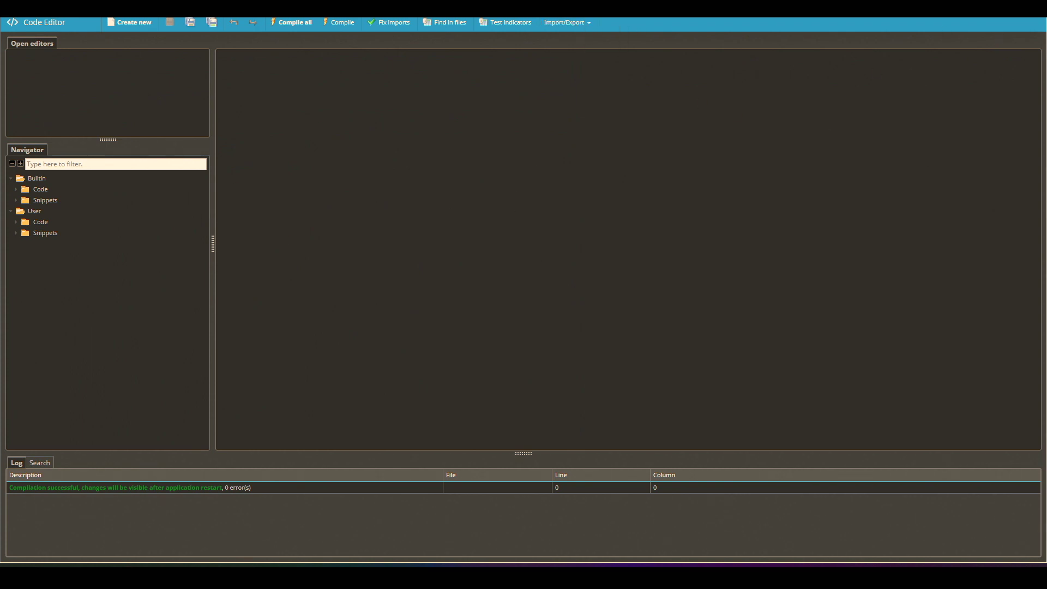
{"action": "left_click", "coordinate": [431, 132]}
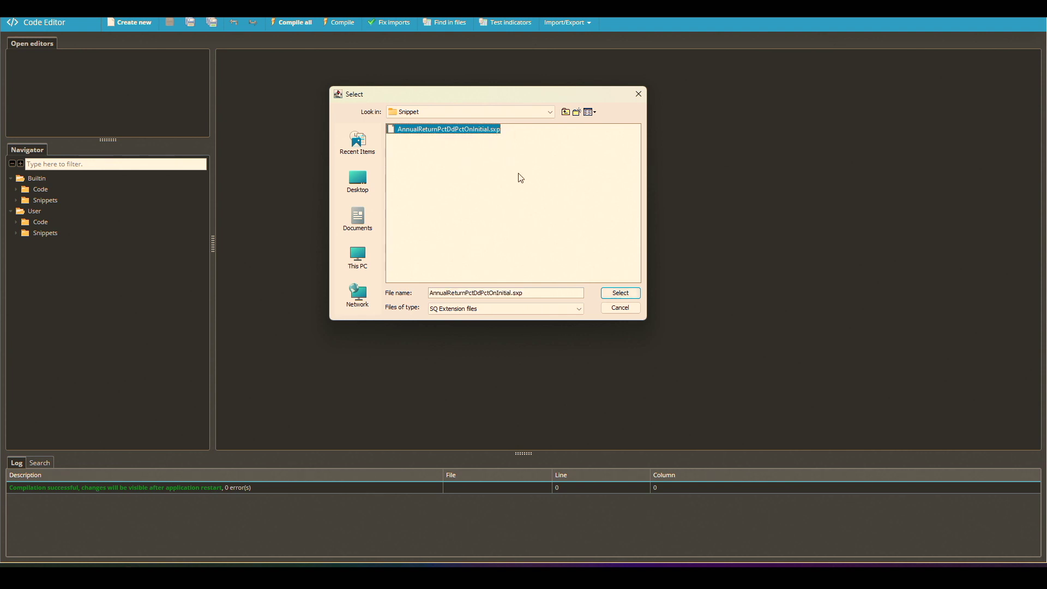
{"action": "left_click", "coordinate": [620, 292]}
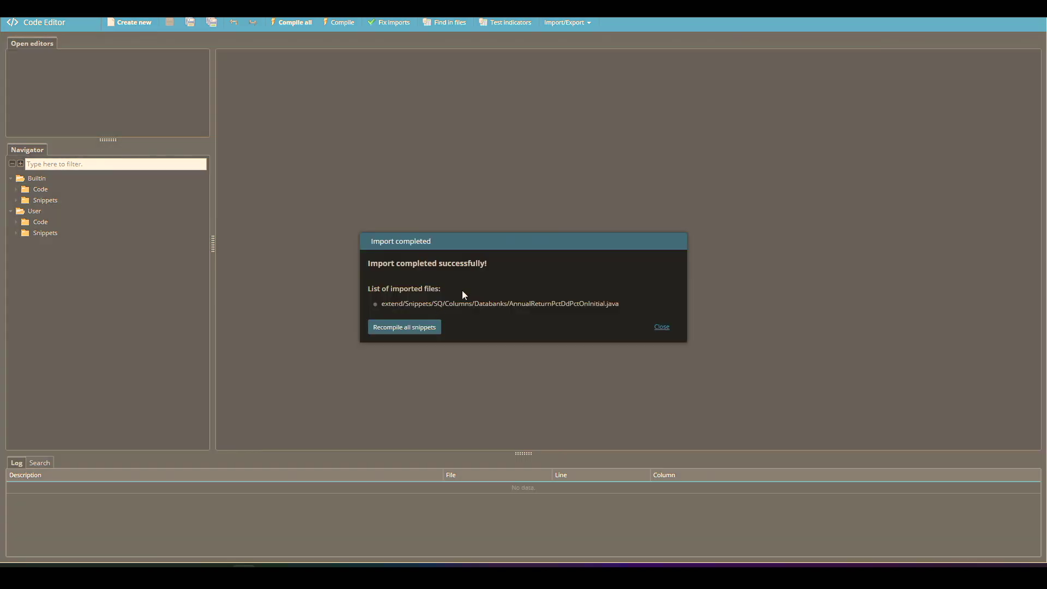
{"action": "left_click", "coordinate": [411, 331]}
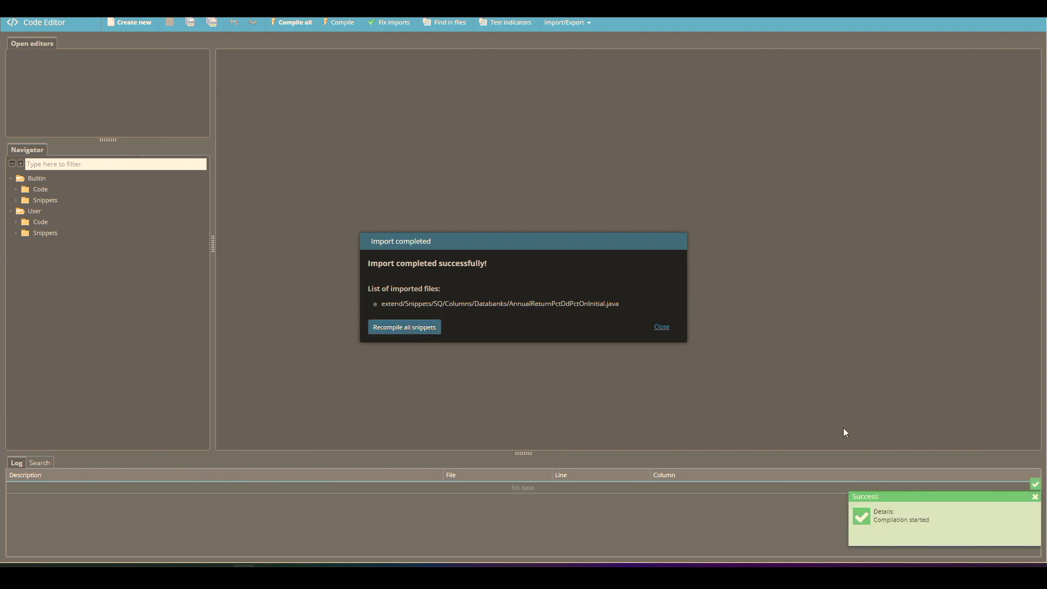
{"action": "left_click", "coordinate": [661, 327]}
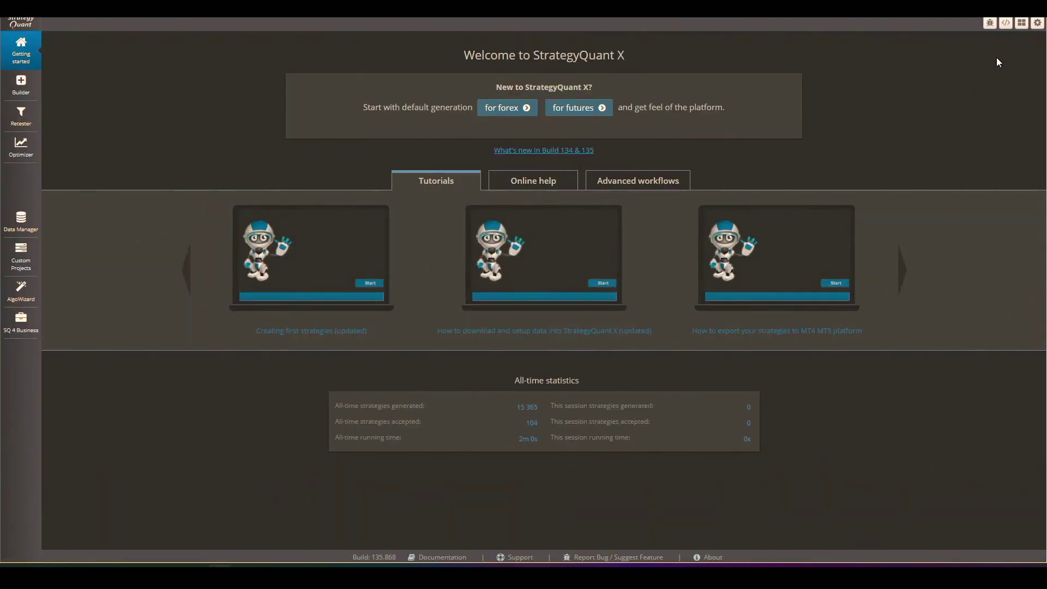
In the Code Editor, examine the user snippets for the imported databank column and the indicator blocks
{"action": "left_click", "coordinate": [1005, 22]}
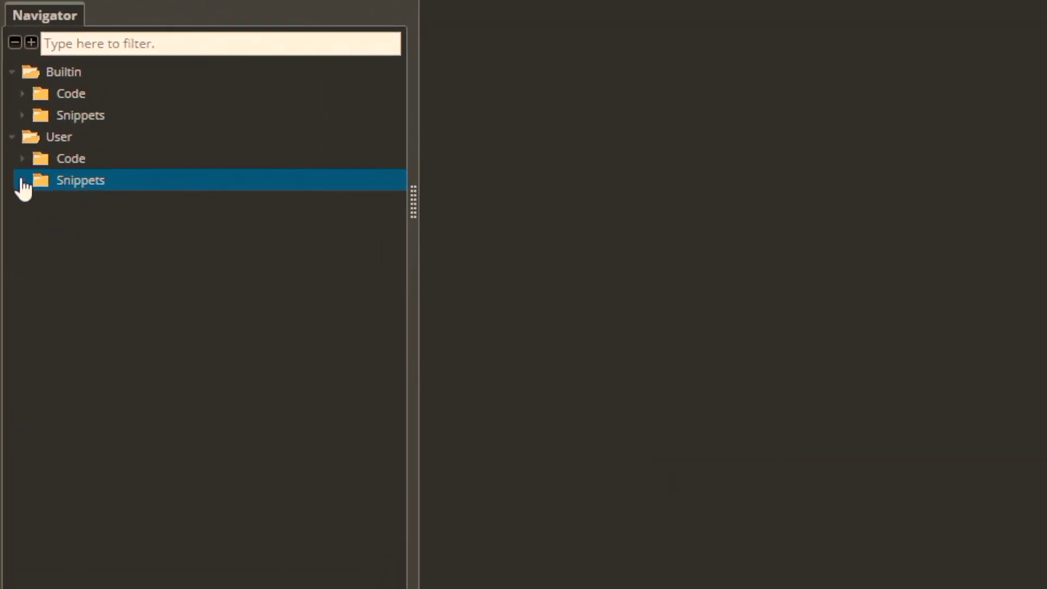
{"action": "left_click", "coordinate": [22, 179]}
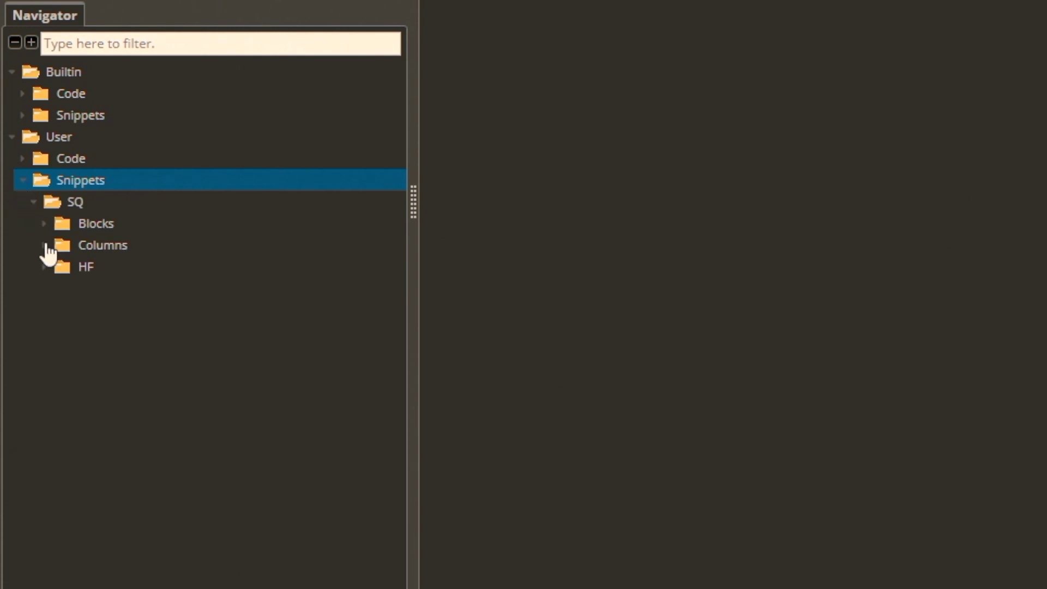
{"action": "left_click", "coordinate": [46, 245]}
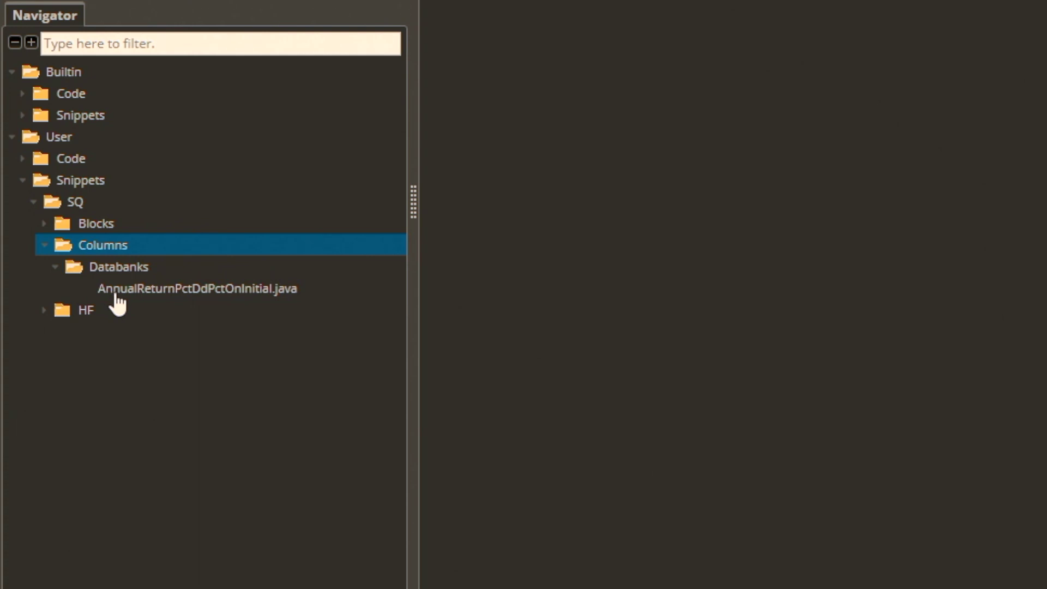
{"action": "left_click", "coordinate": [43, 223]}
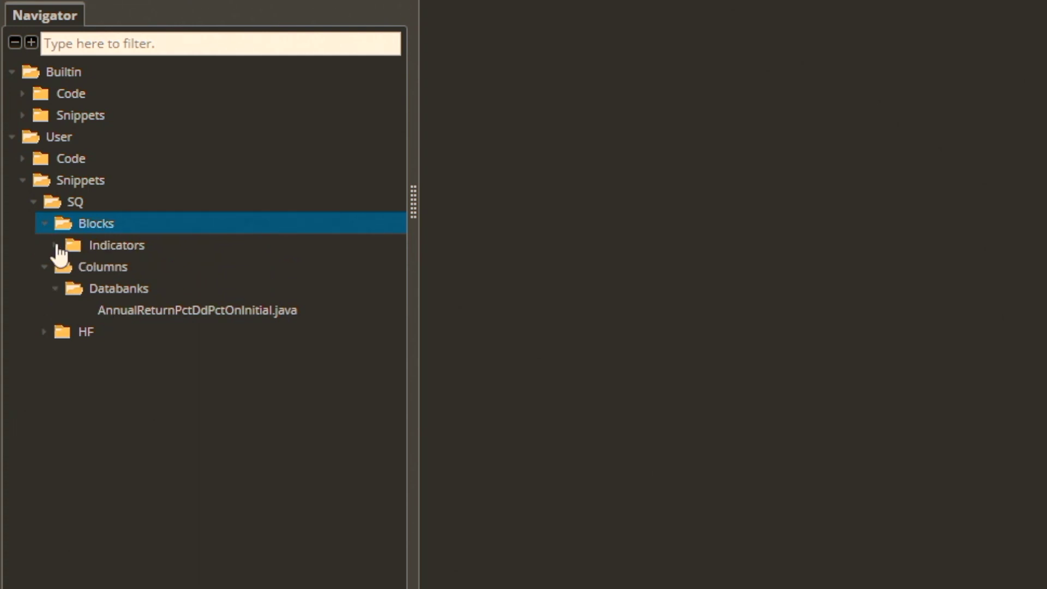
{"action": "left_click", "coordinate": [59, 245]}
{"action": "double_click", "coordinate": [121, 268]}
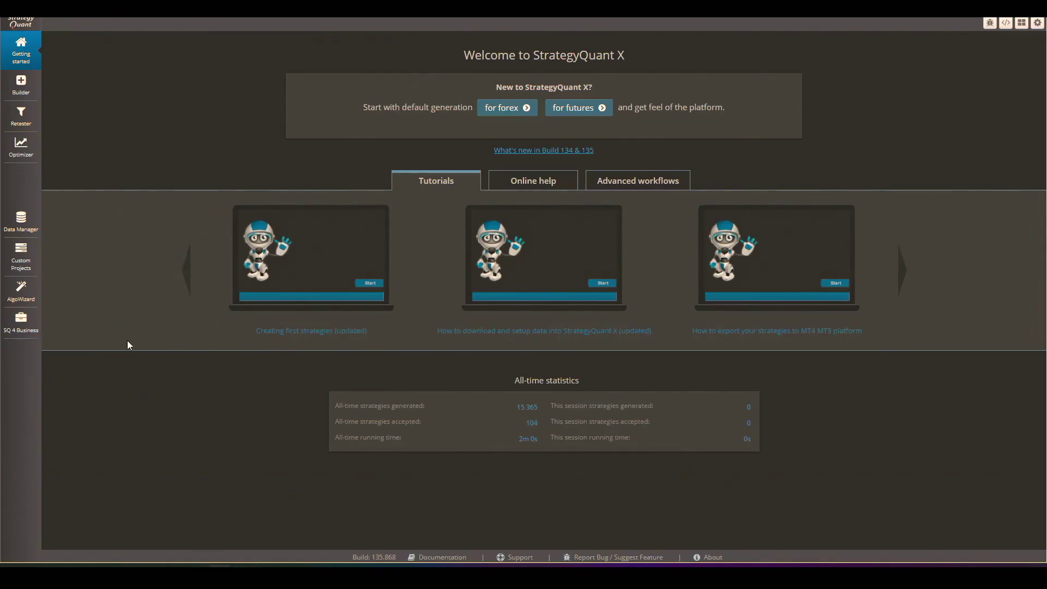
In the Builder, add the Annual % Return / DD% on Initial column to the StatOasis - Main data view and save it
{"action": "left_click", "coordinate": [21, 85]}
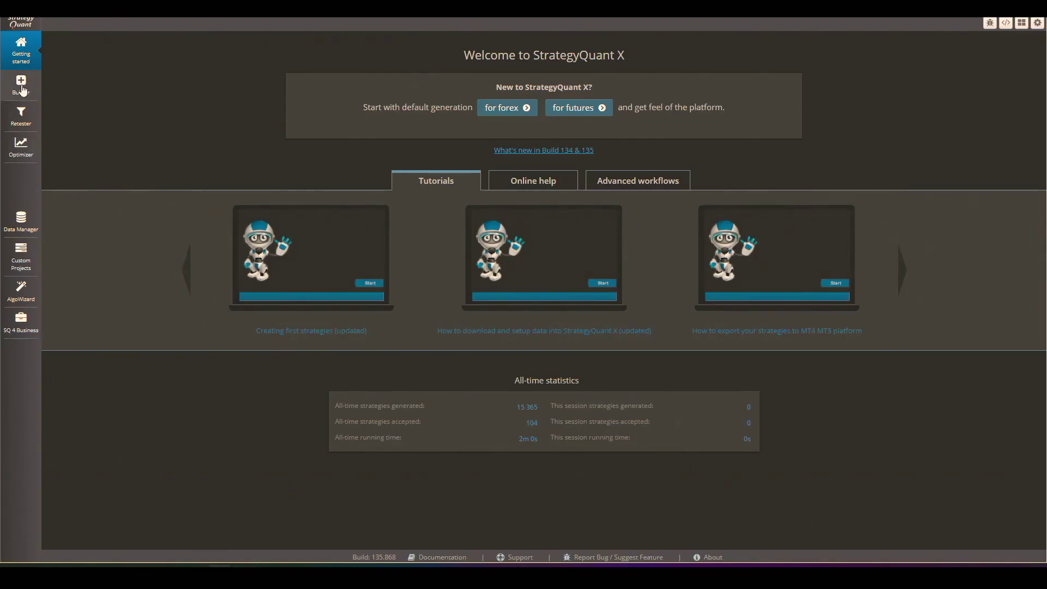
{"action": "left_click", "coordinate": [543, 546]}
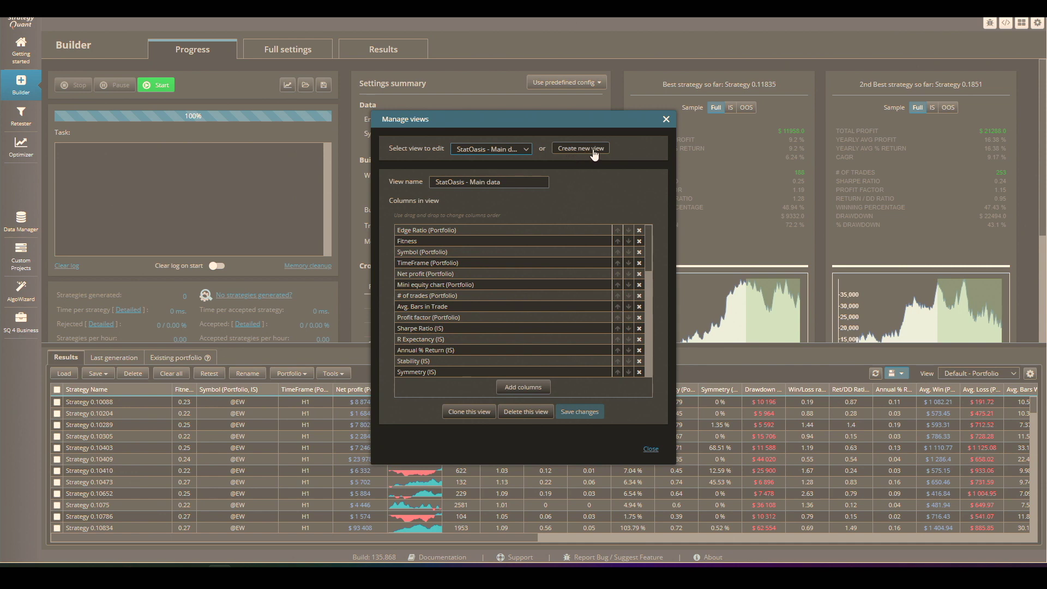
{"action": "left_click", "coordinate": [518, 388]}
{"action": "left_click", "coordinate": [458, 233]}
{"action": "type", "text": "annu"}
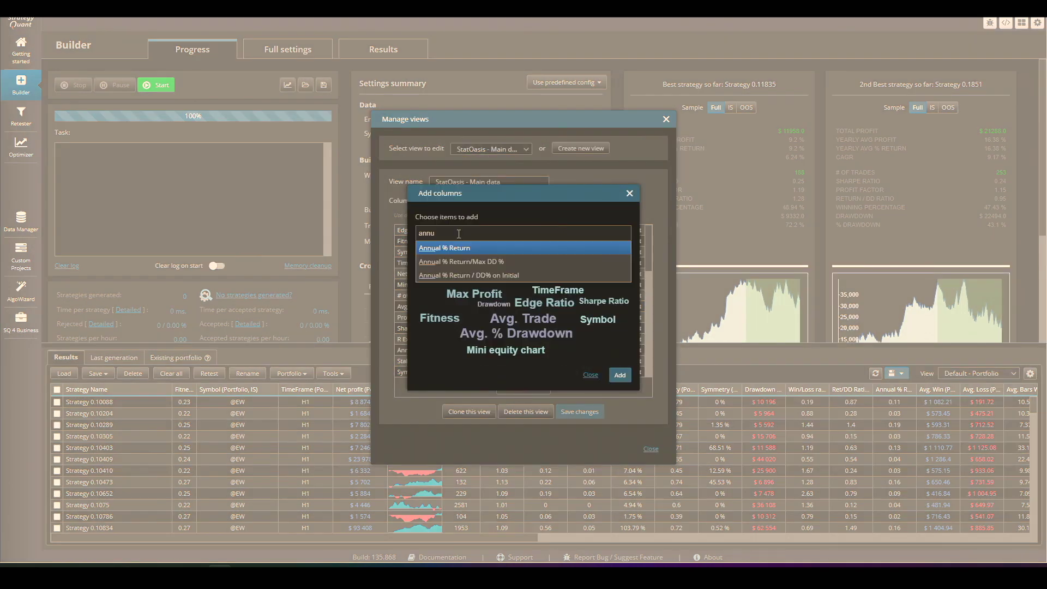
{"action": "left_click", "coordinate": [536, 276]}
{"action": "left_click", "coordinate": [620, 374]}
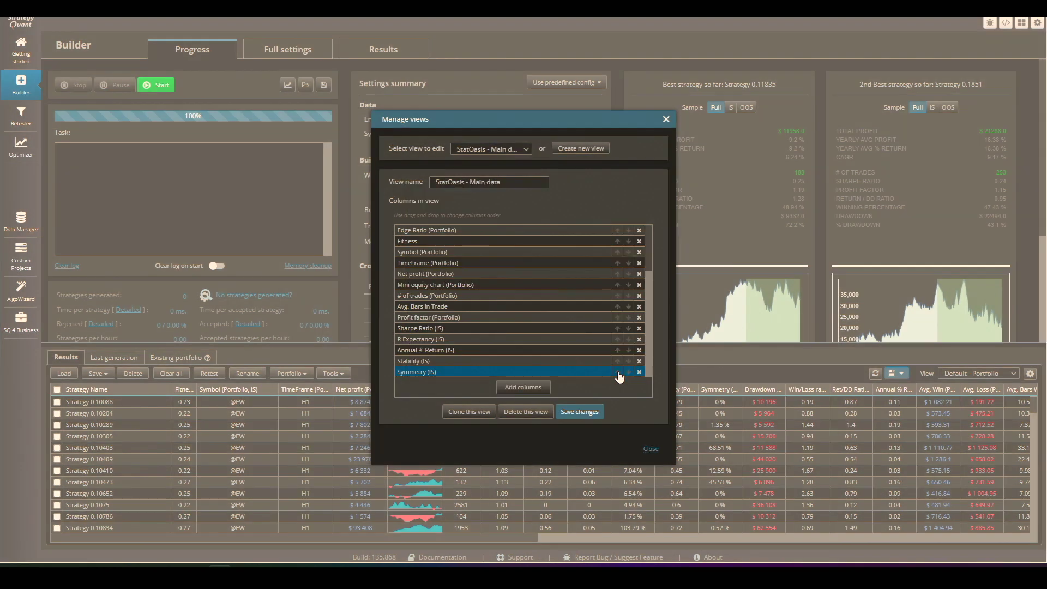
{"action": "left_click", "coordinate": [583, 413]}
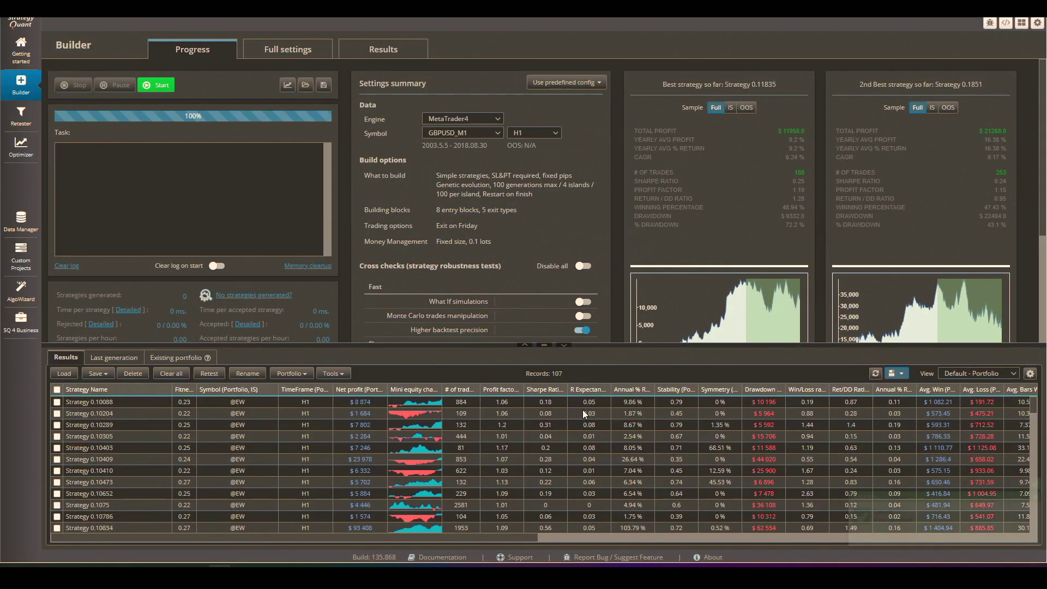
Switch the results databank to the StatOasis - Main data view and bring the Annual % Return / DD% on Initial column into sight
{"action": "left_click", "coordinate": [502, 537]}
{"action": "left_click", "coordinate": [989, 374]}
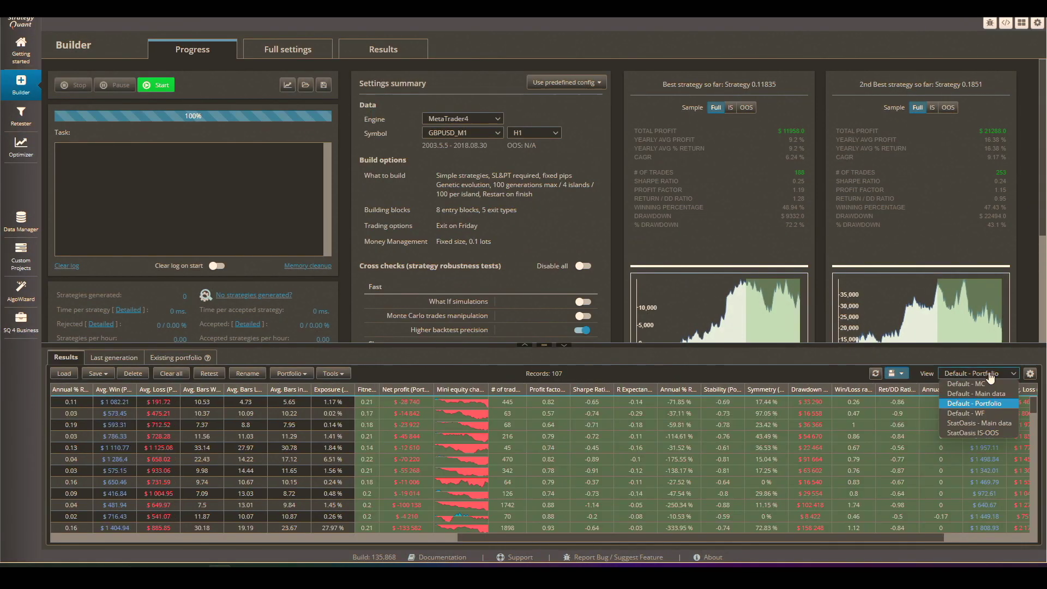
{"action": "left_click", "coordinate": [985, 424]}
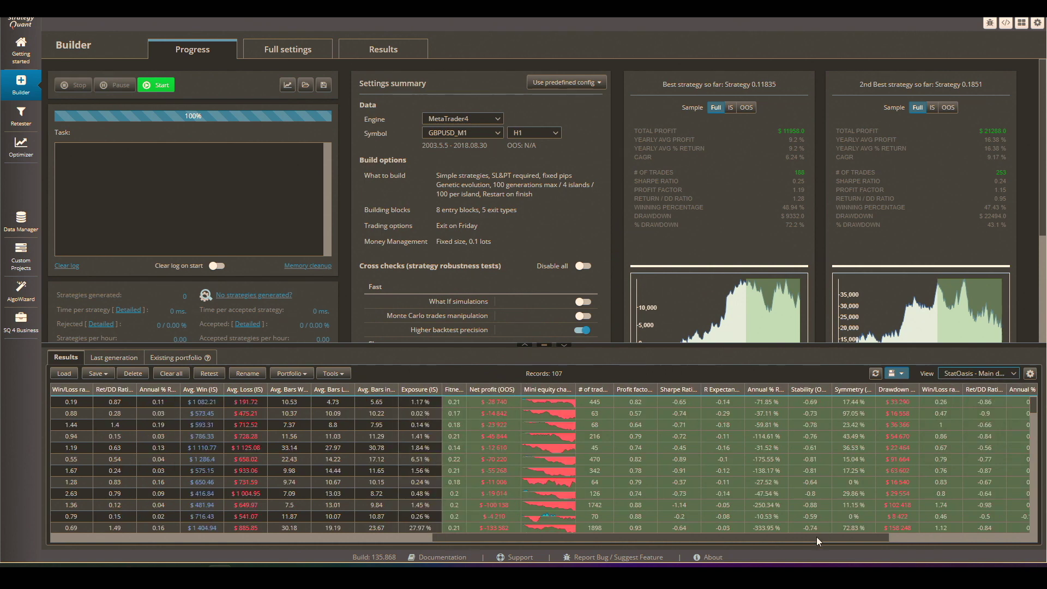
{"action": "left_click_drag", "start_coordinate": [816, 537], "coordinate": [1025, 412]}
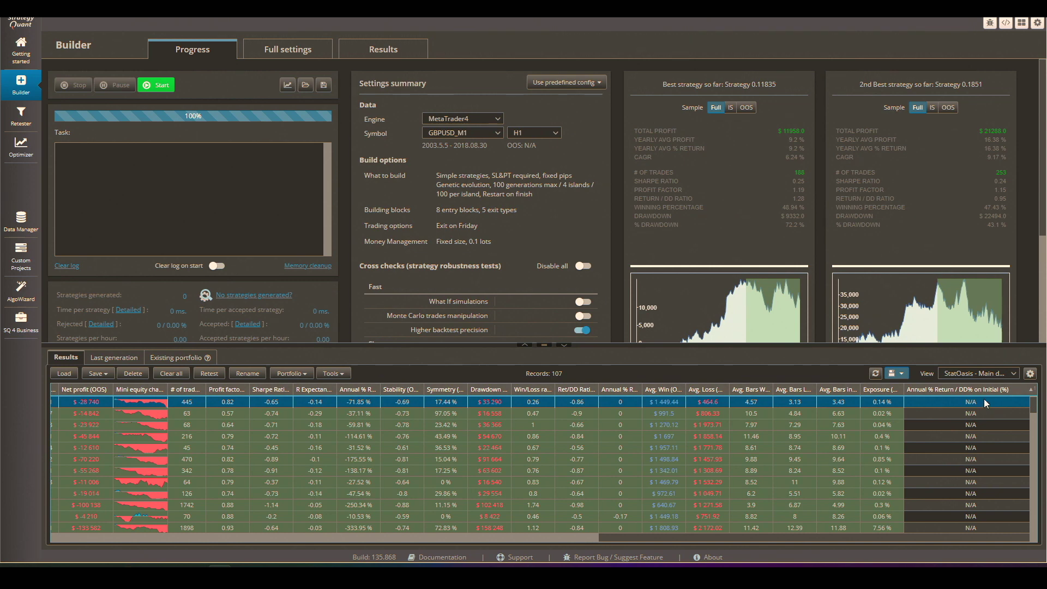
Check the properties of the Annual % Return / DD% on Initial column in the StatOasis - Main data view and save the view
{"action": "left_click", "coordinate": [1030, 374]}
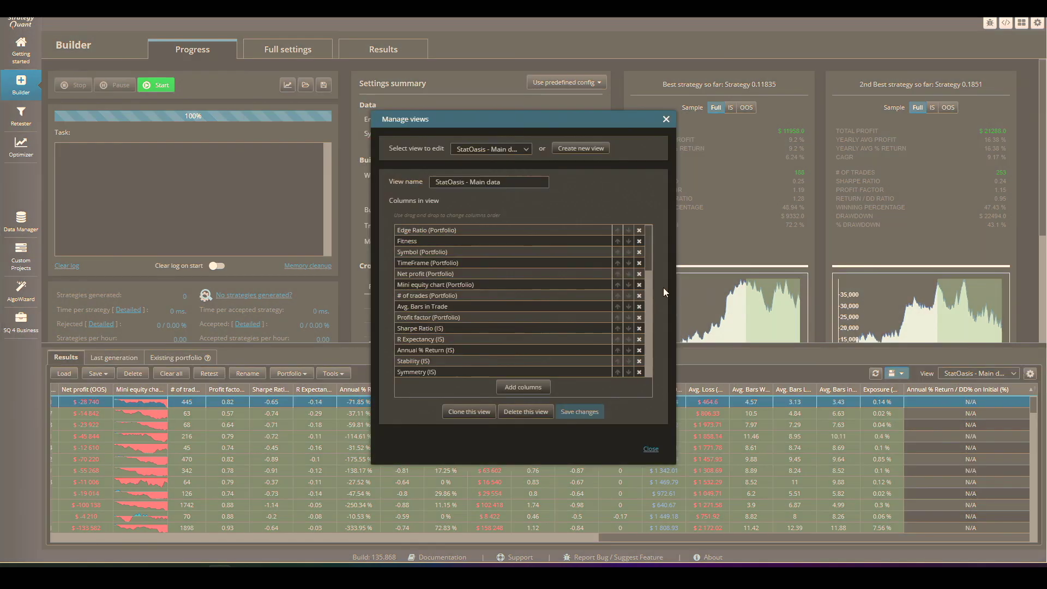
{"action": "scroll", "coordinate": [593, 315], "scroll_direction": "down", "scroll_amount": 10}
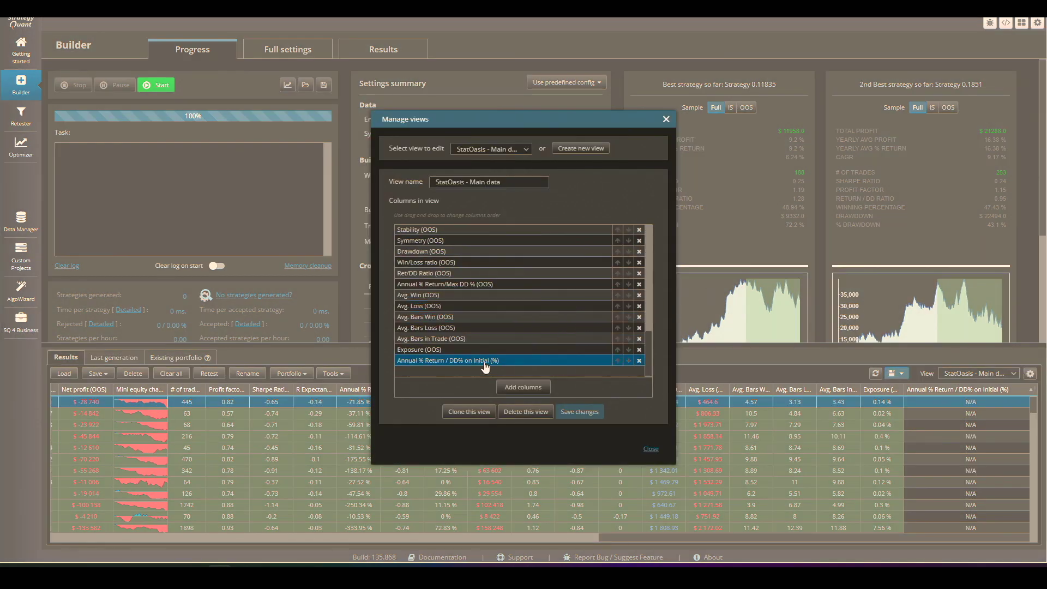
{"action": "double_click", "coordinate": [485, 361]}
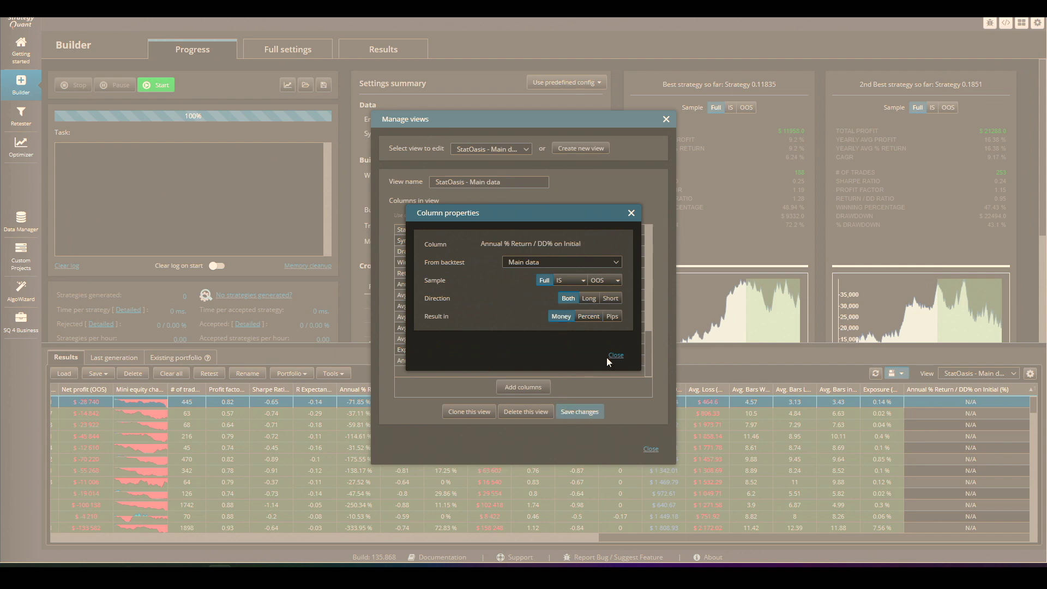
{"action": "left_click", "coordinate": [607, 356]}
{"action": "left_click", "coordinate": [585, 409]}
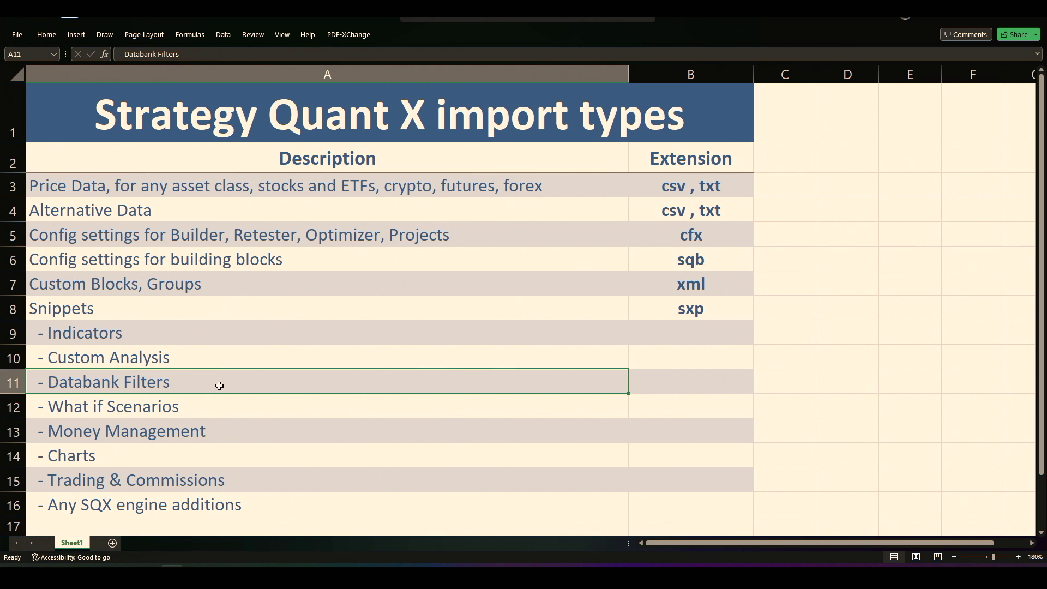
Switch to the import types sheet in Excel and review the snippet rows from Custom Analysis to Trading & Commissions and the sxp extension
{"action": "left_click", "coordinate": [137, 359]}
{"action": "left_click", "coordinate": [139, 383]}
{"action": "left_click", "coordinate": [141, 413]}
{"action": "left_click", "coordinate": [141, 433]}
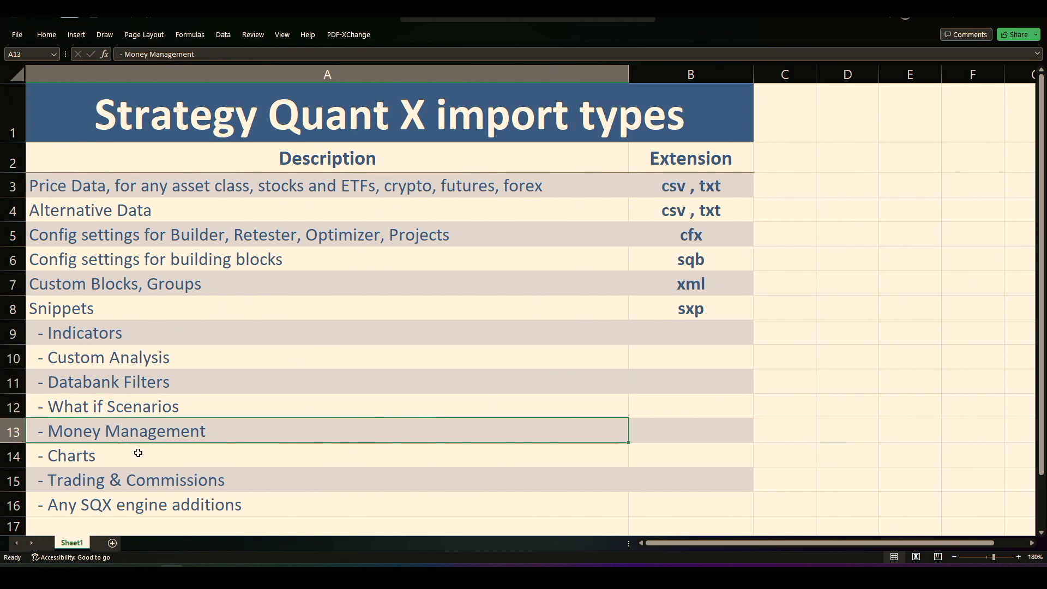
{"action": "left_click", "coordinate": [138, 455]}
{"action": "left_click", "coordinate": [140, 477]}
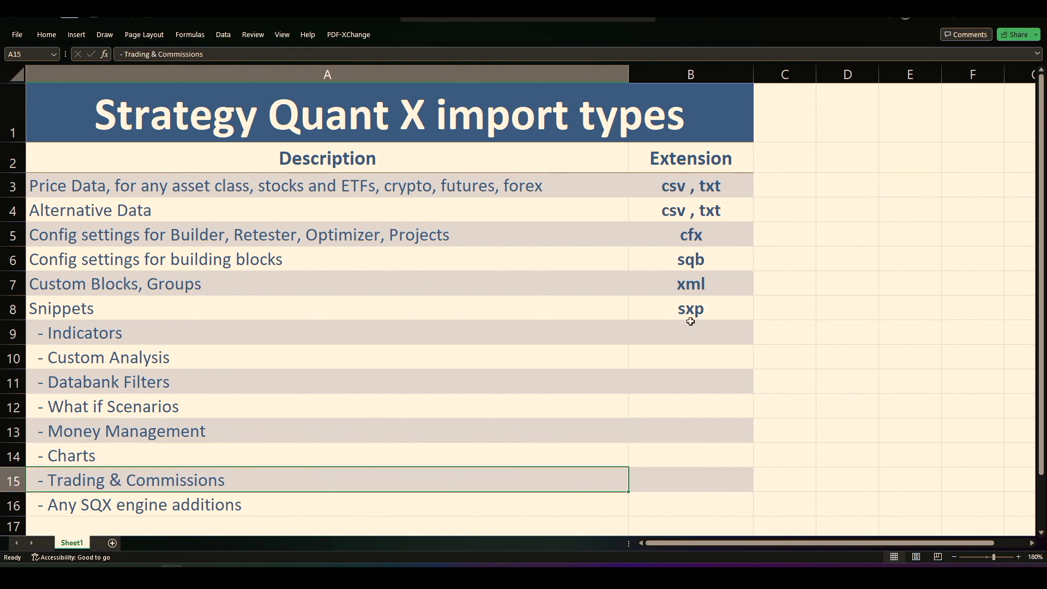
{"action": "left_click", "coordinate": [721, 313]}
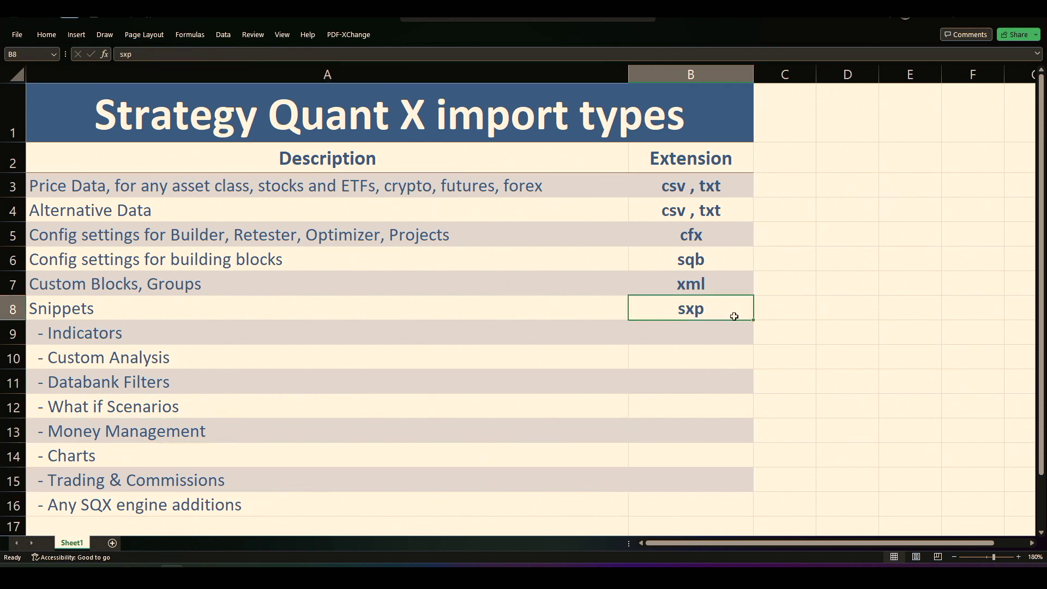